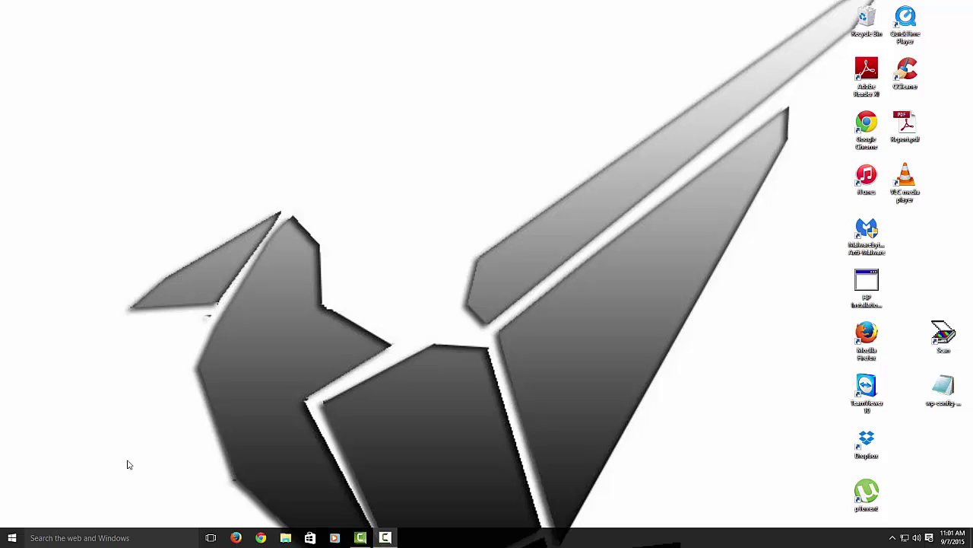
Switch the Windows sign-in from the Microsoft account to a local account named Prime with no password, and sign out to finish.
click(12, 537)
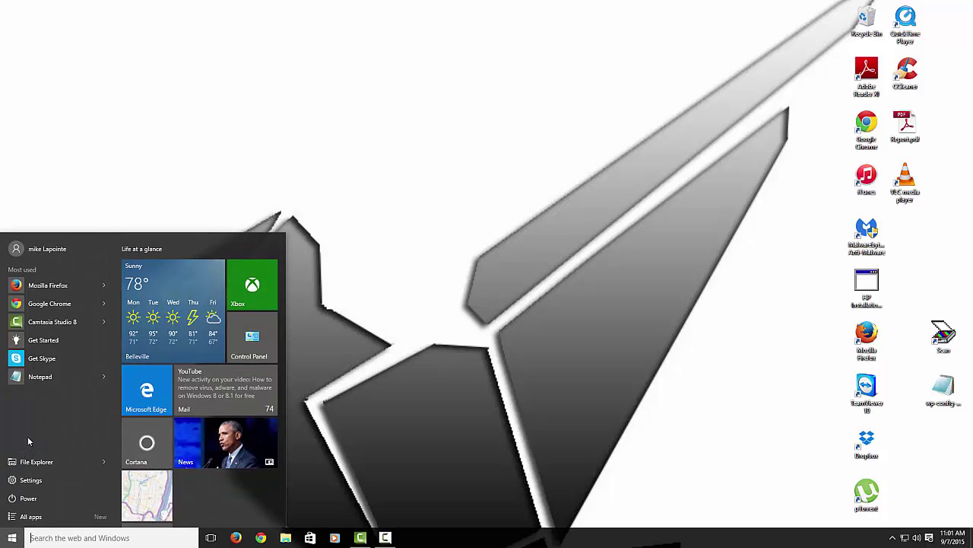
click(31, 484)
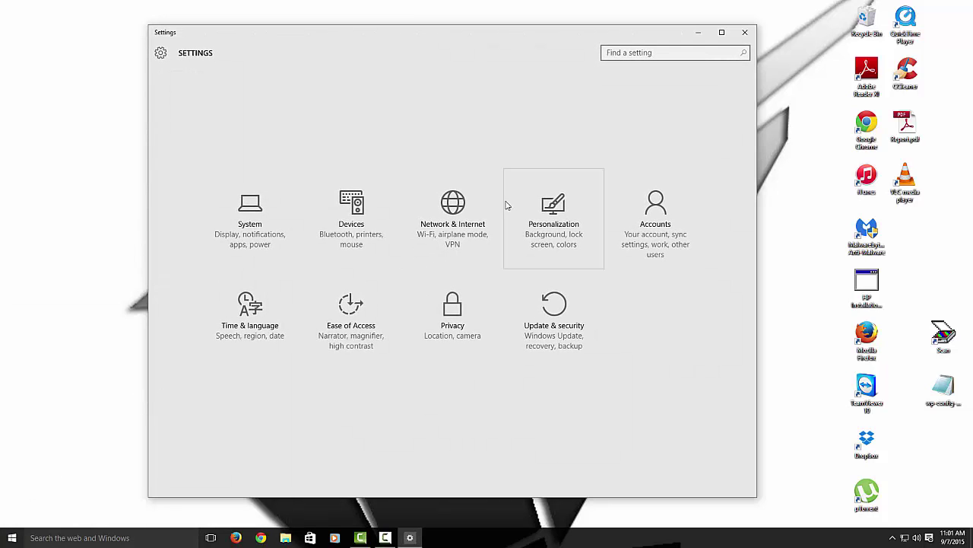
click(645, 230)
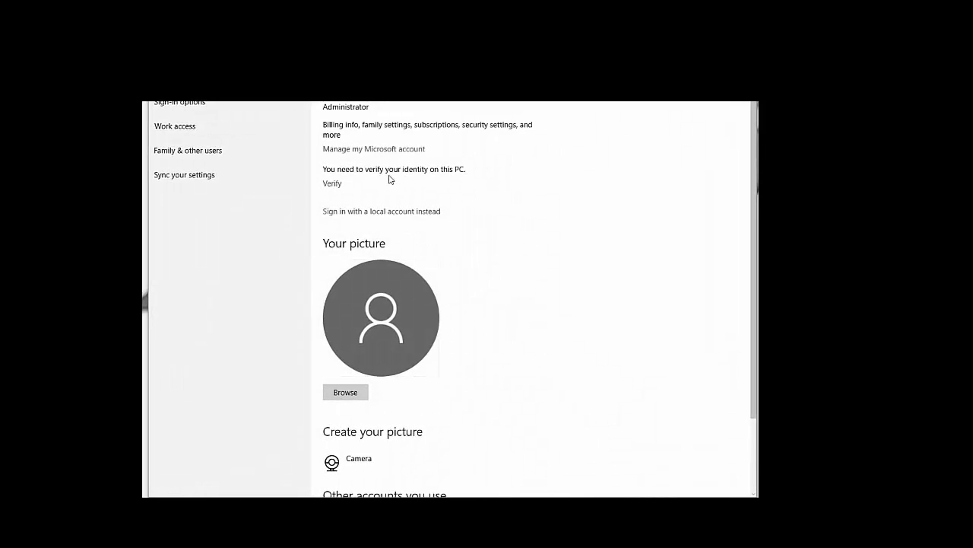
click(343, 217)
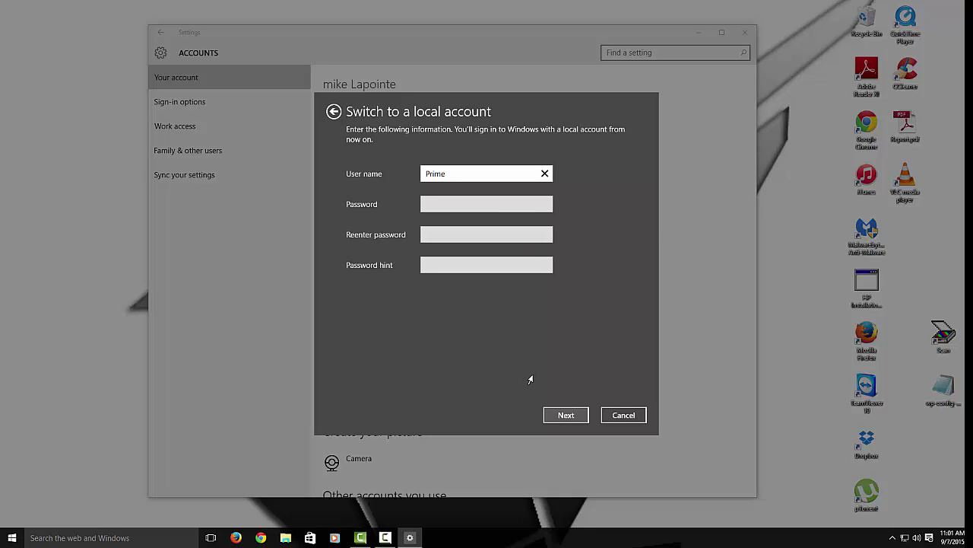
click(563, 415)
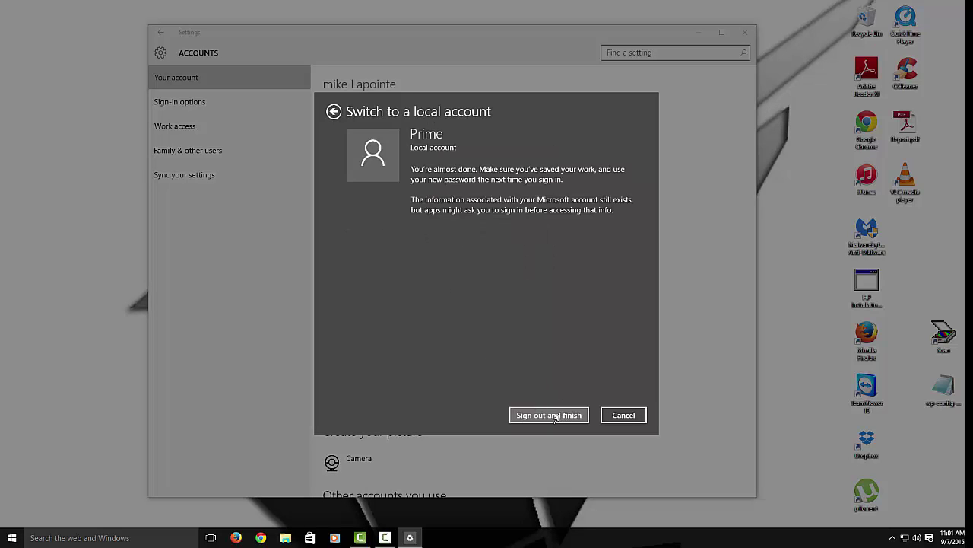
click(556, 415)
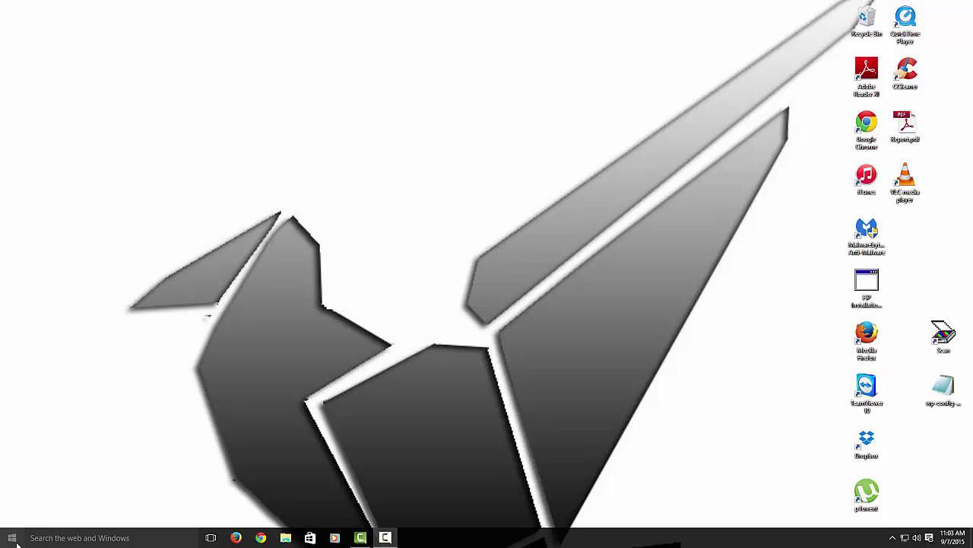
Turn off all four general privacy options: advertising ID, SmartScreen Filter, sending writing info, and language list access.
click(17, 543)
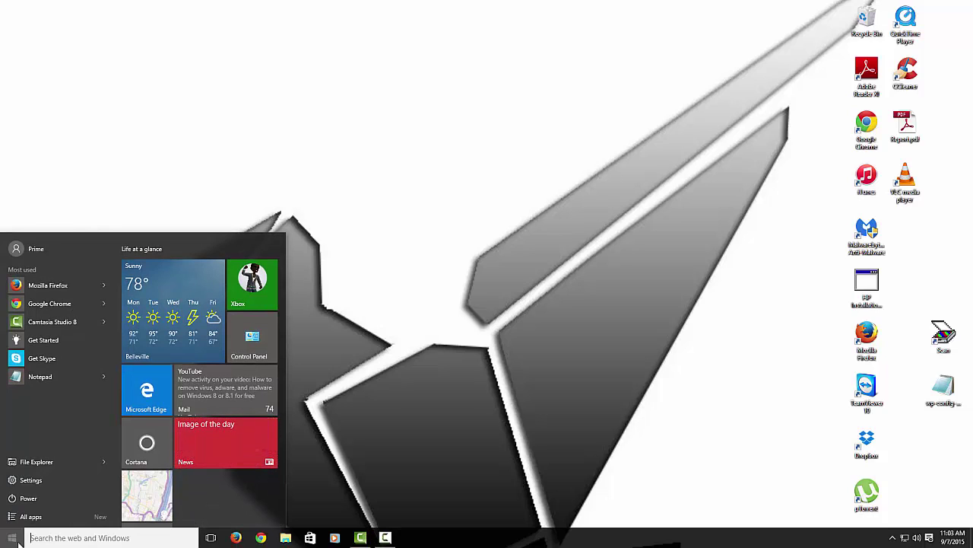
click(32, 487)
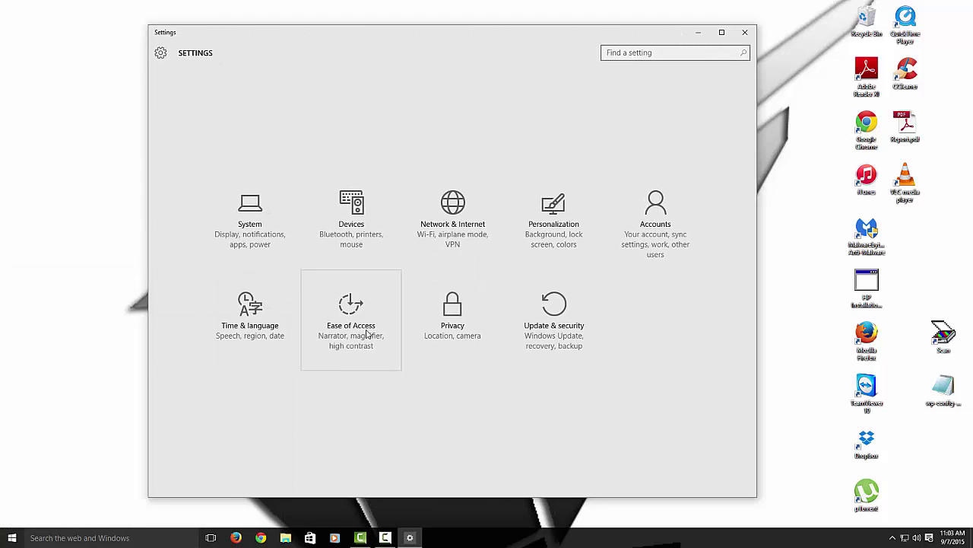
click(450, 317)
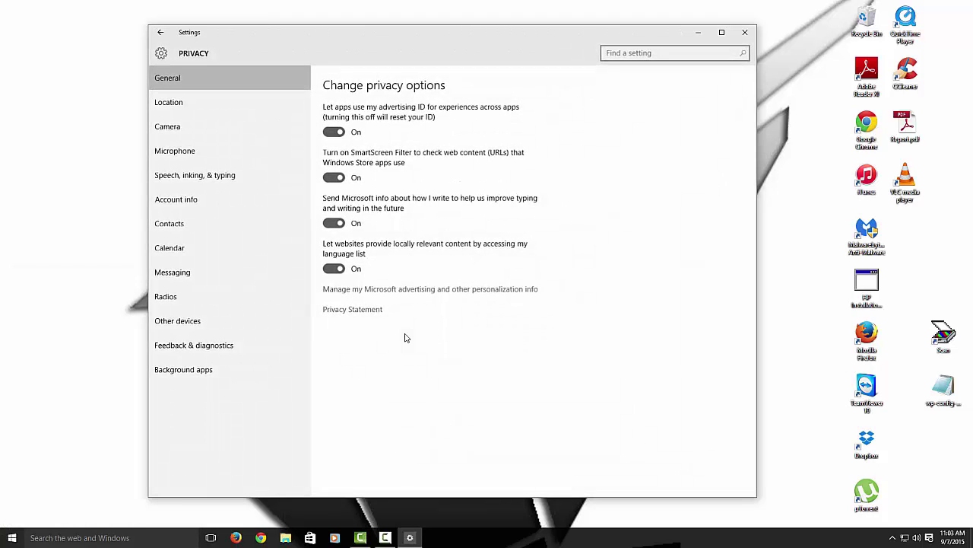
click(335, 131)
click(338, 178)
click(337, 224)
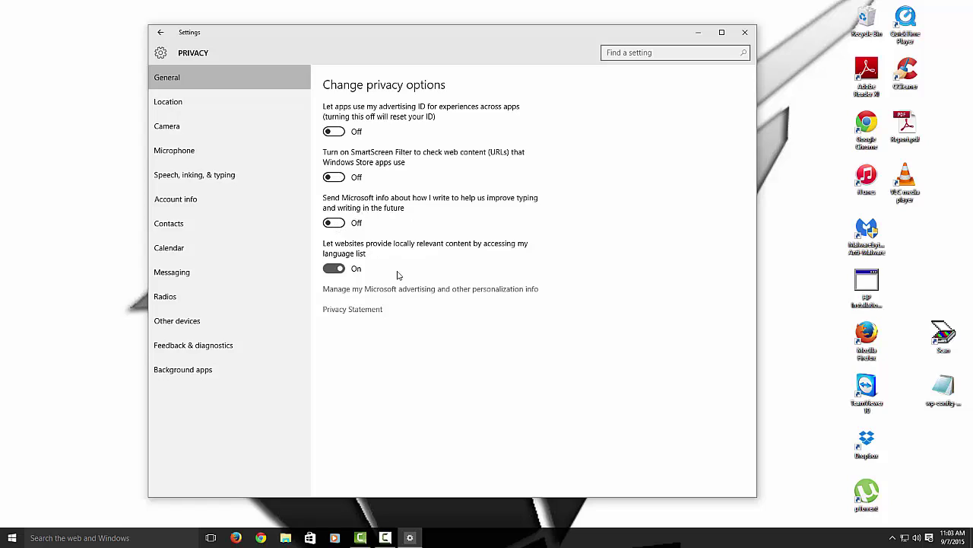
click(344, 270)
Open Microsoft's advertising info page from the general privacy settings, turn off personalized ads in this browser, and close the browser.
click(352, 295)
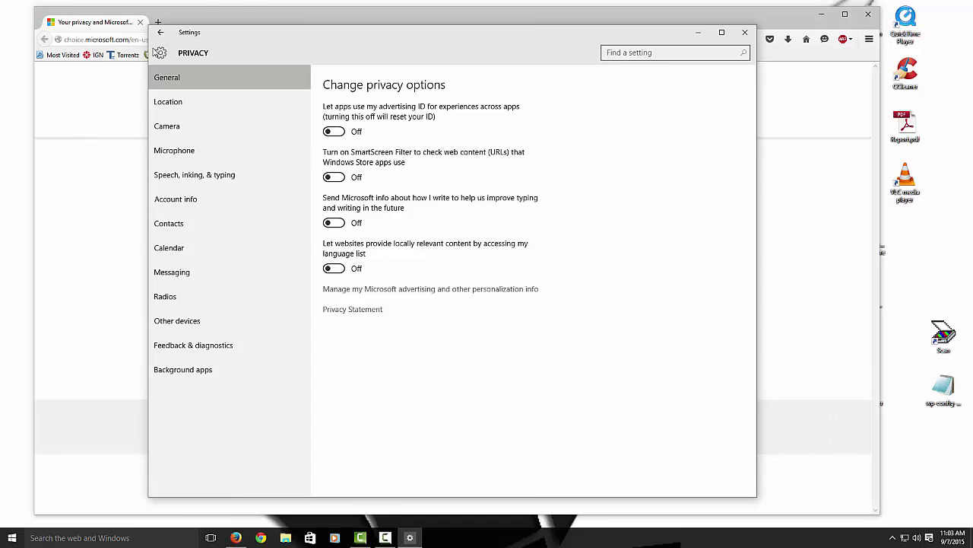
click(204, 14)
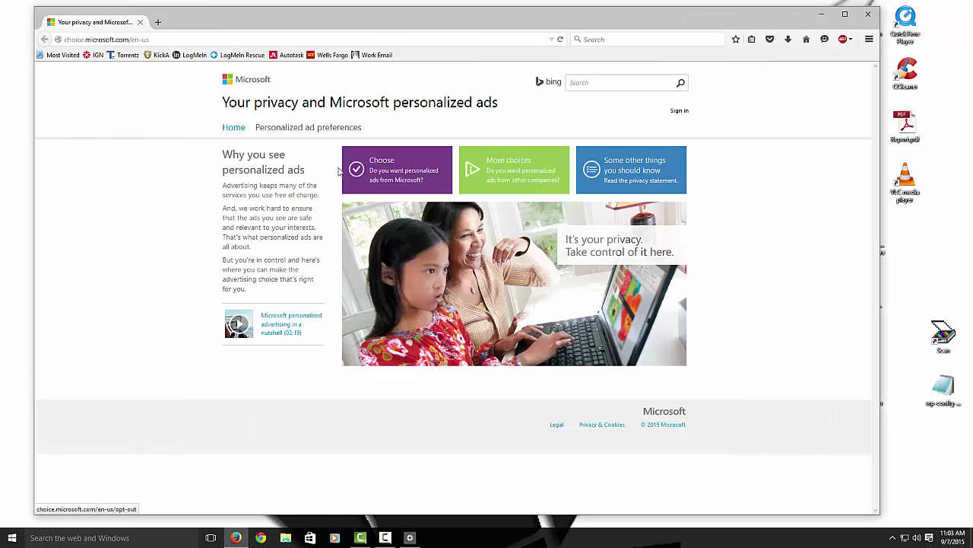
click(361, 174)
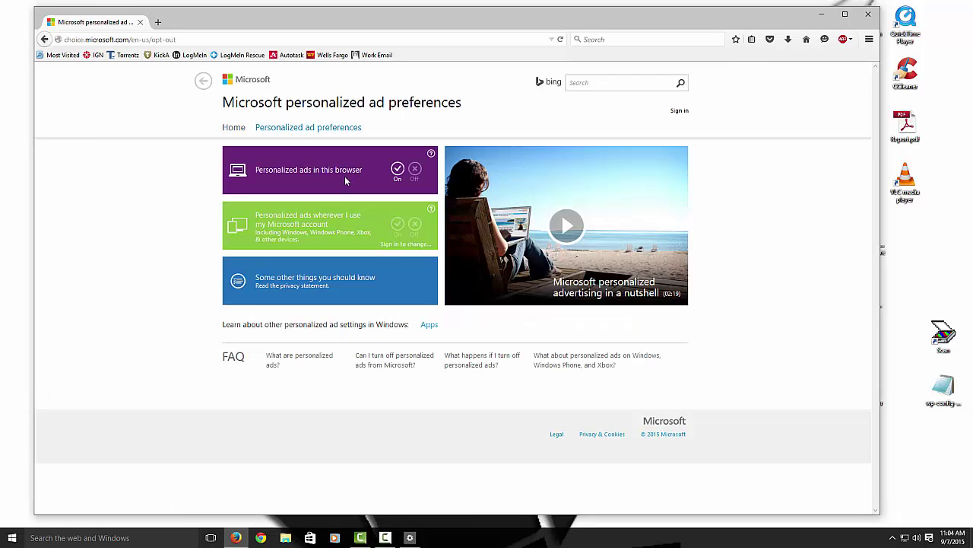
click(415, 170)
click(868, 14)
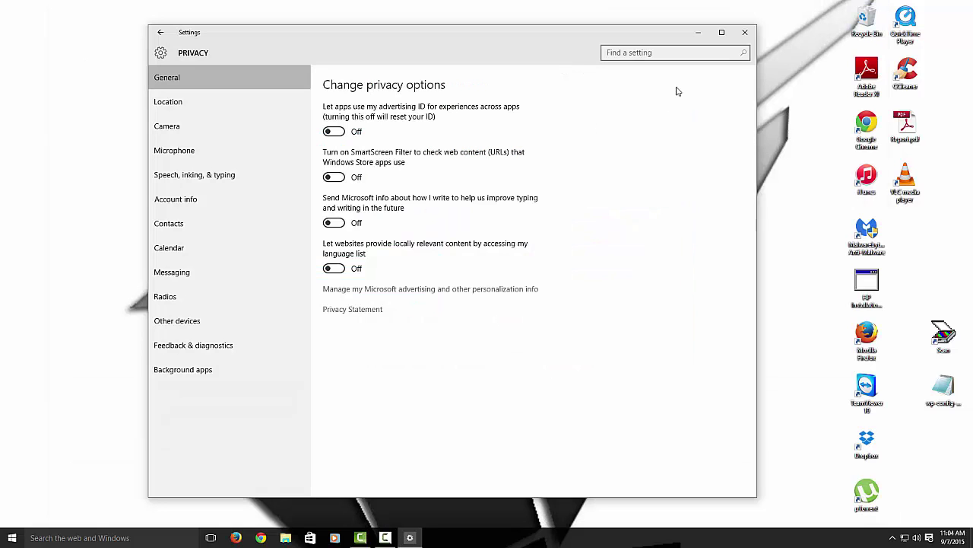
Turn off location services for this account and stop apps from using the camera.
click(191, 101)
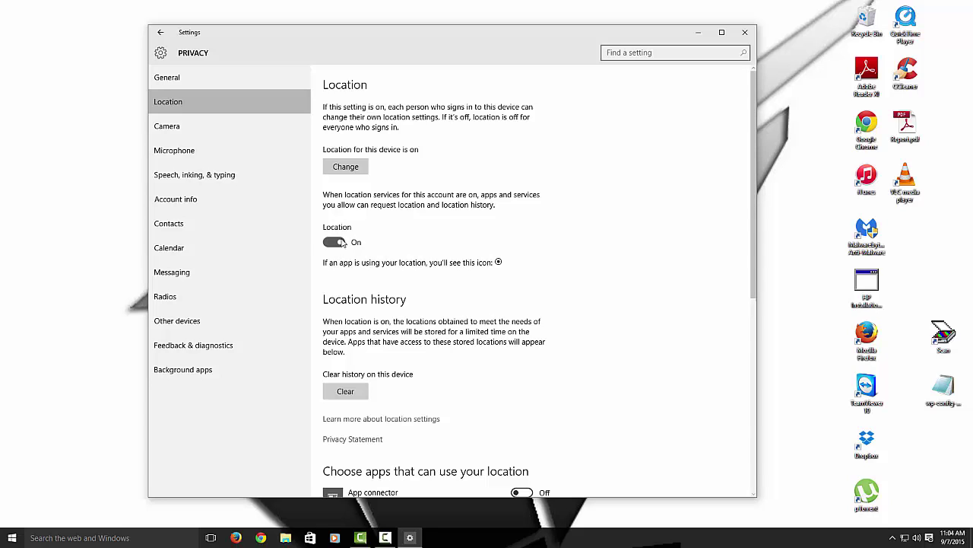
click(341, 245)
scroll(404, 311, down, 5)
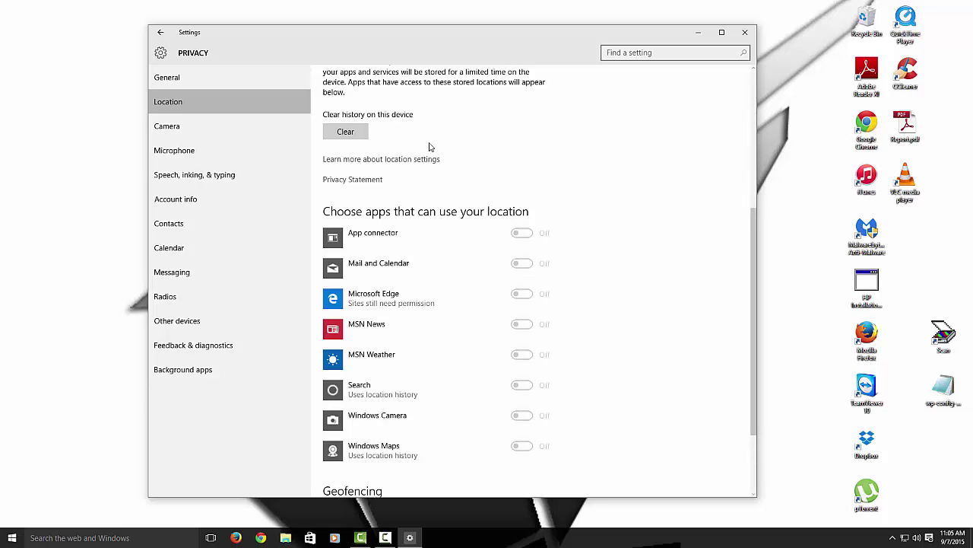
click(232, 125)
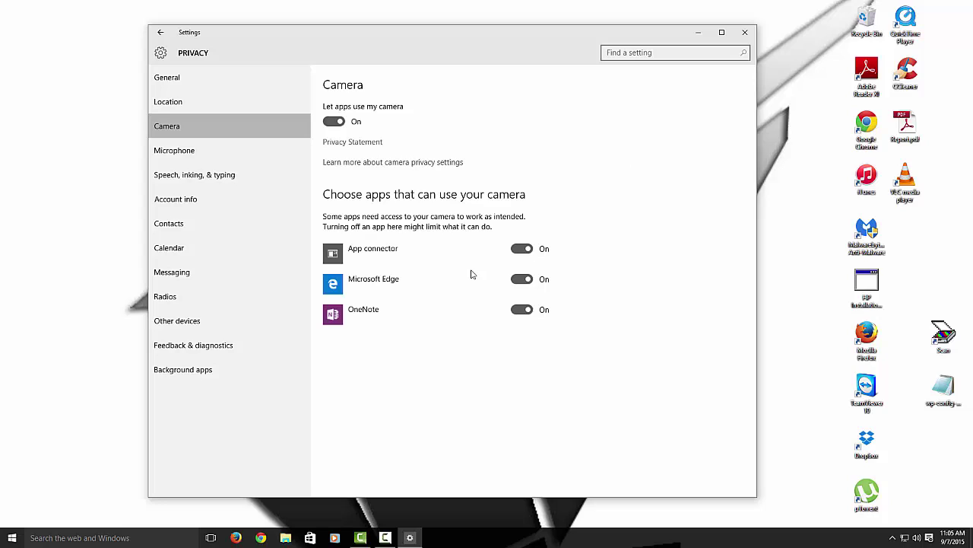
click(335, 121)
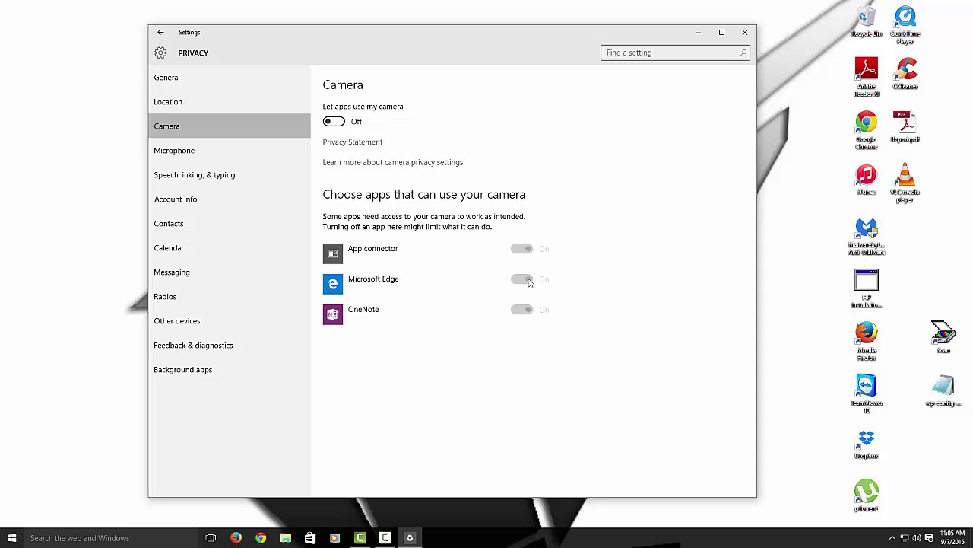
Turn off microphone access for Microsoft Edge and Xbox.
click(238, 169)
click(238, 151)
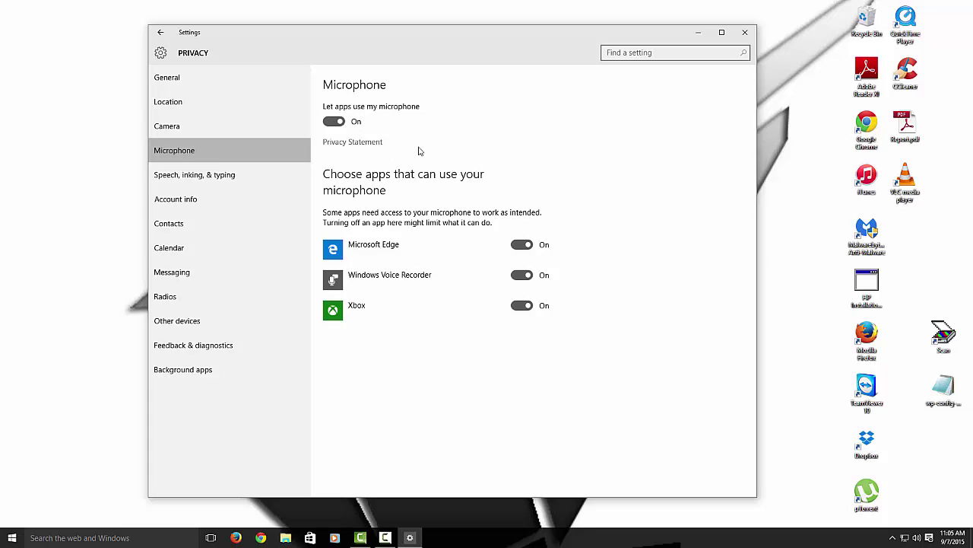
click(524, 245)
click(522, 305)
Stop Windows and Cortana from getting to know the user's speech, inking and typing, and confirm turning it off.
click(204, 177)
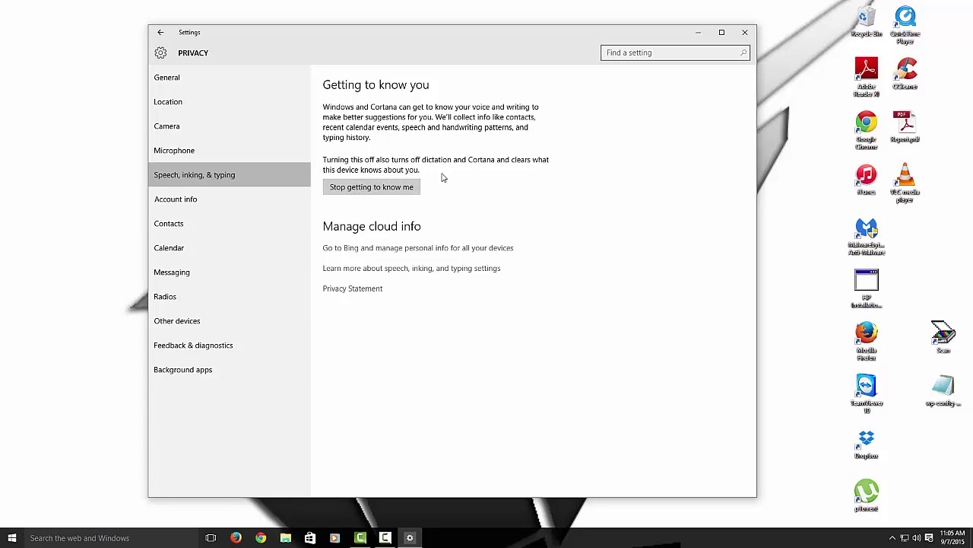
click(371, 187)
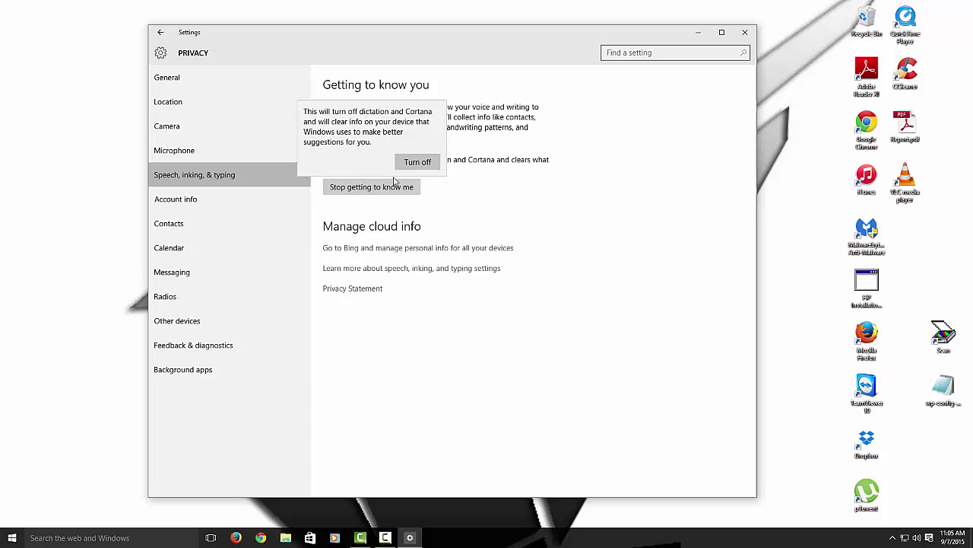
click(413, 164)
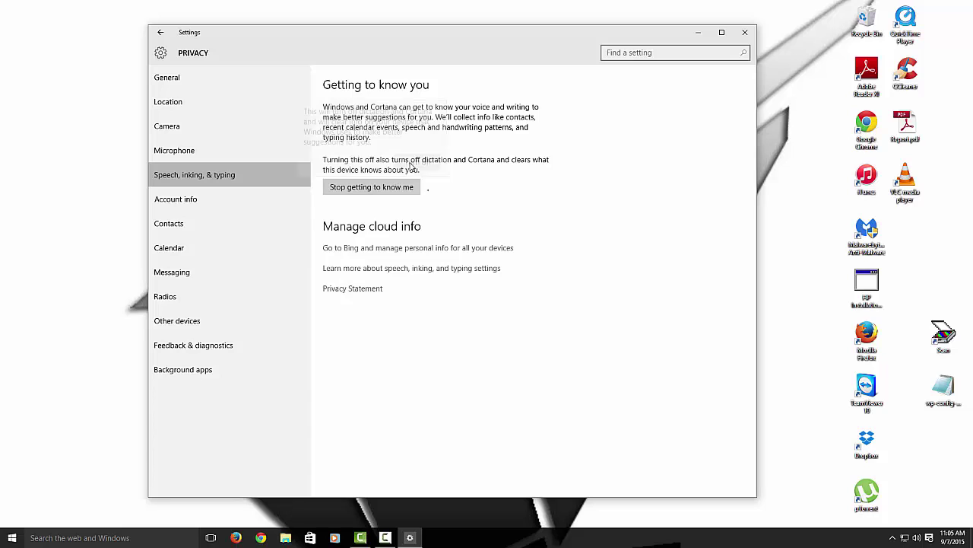
Turn off contacts access for App connector, Mail and Calendar, and Windows Shell Experience.
click(219, 226)
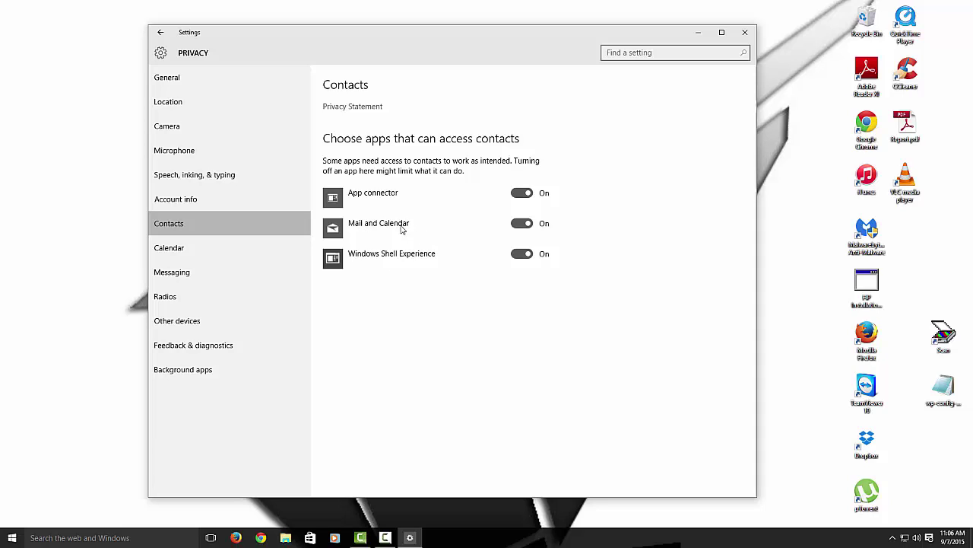
click(529, 195)
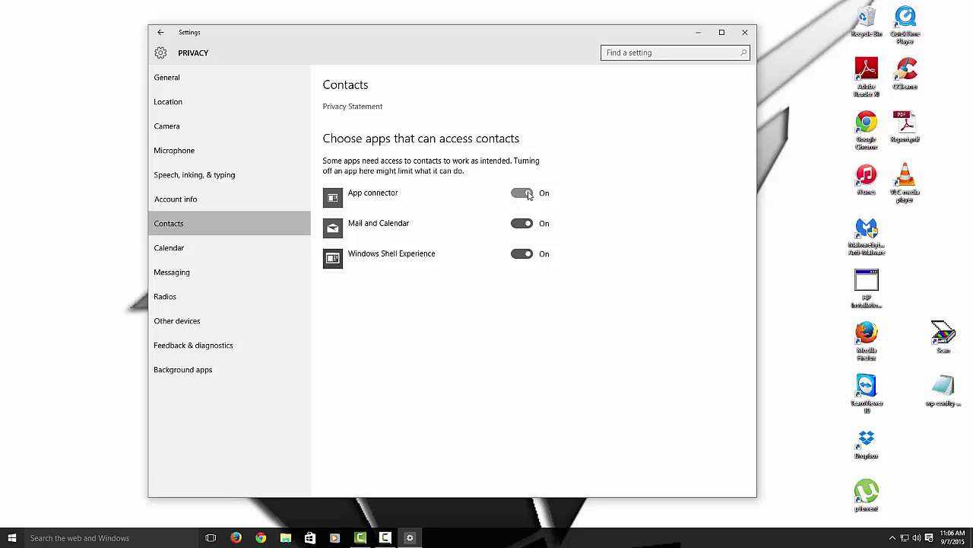
click(528, 224)
click(528, 255)
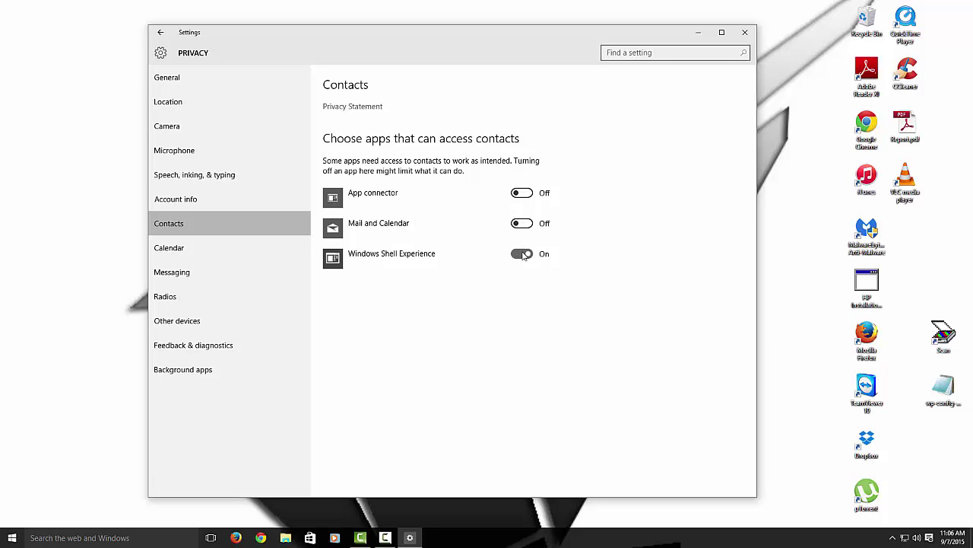
Turn off calendar access individually for App connector and Mail and Calendar.
click(207, 256)
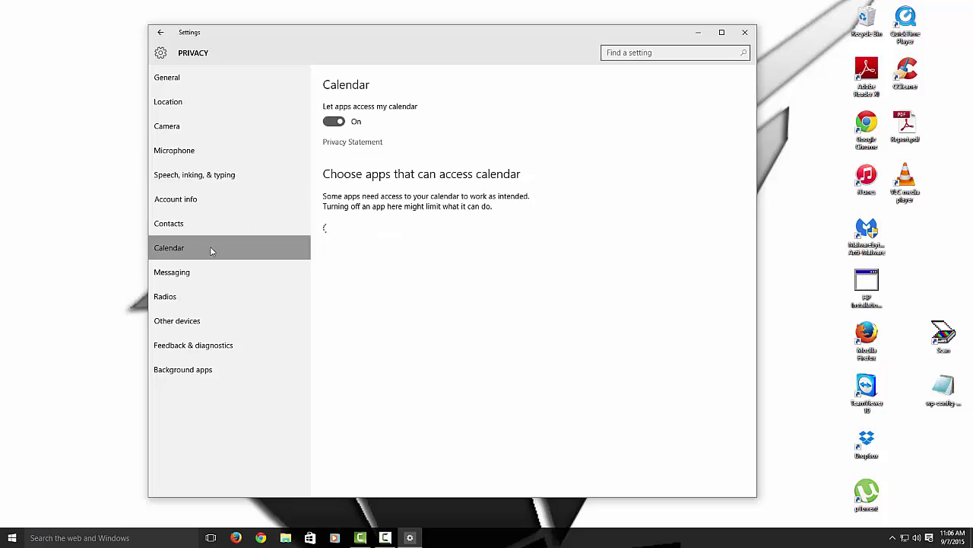
click(522, 228)
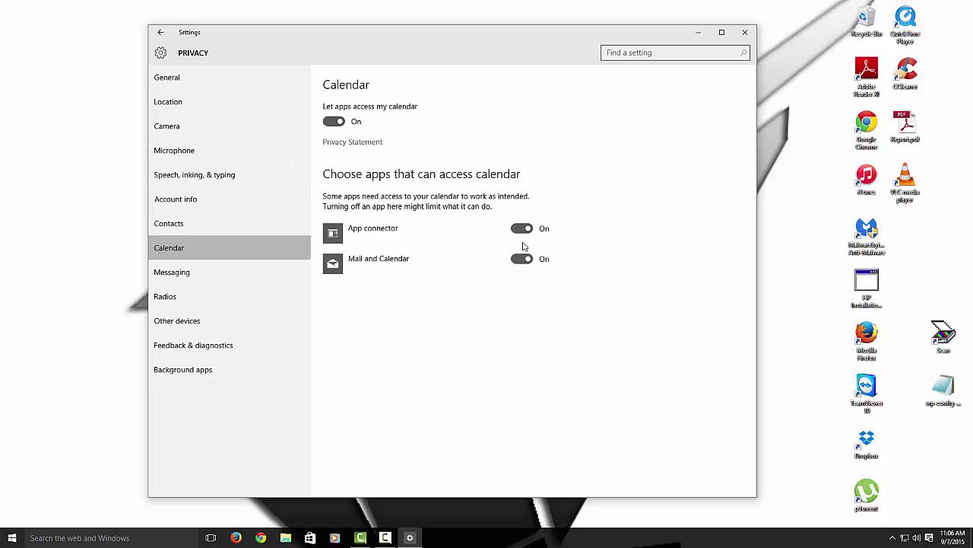
click(517, 258)
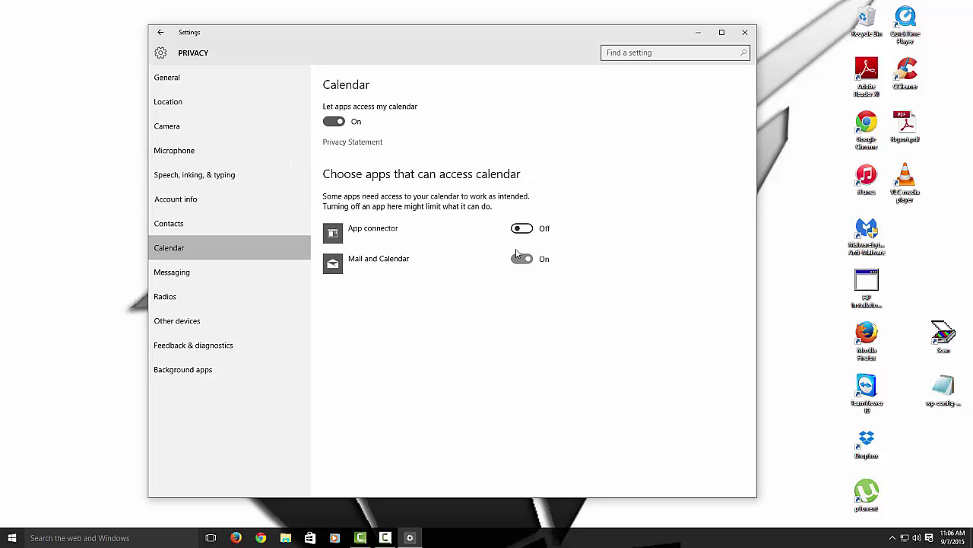
Stop apps from reading or sending messages and from automatically syncing info with unpaired wireless devices.
click(185, 272)
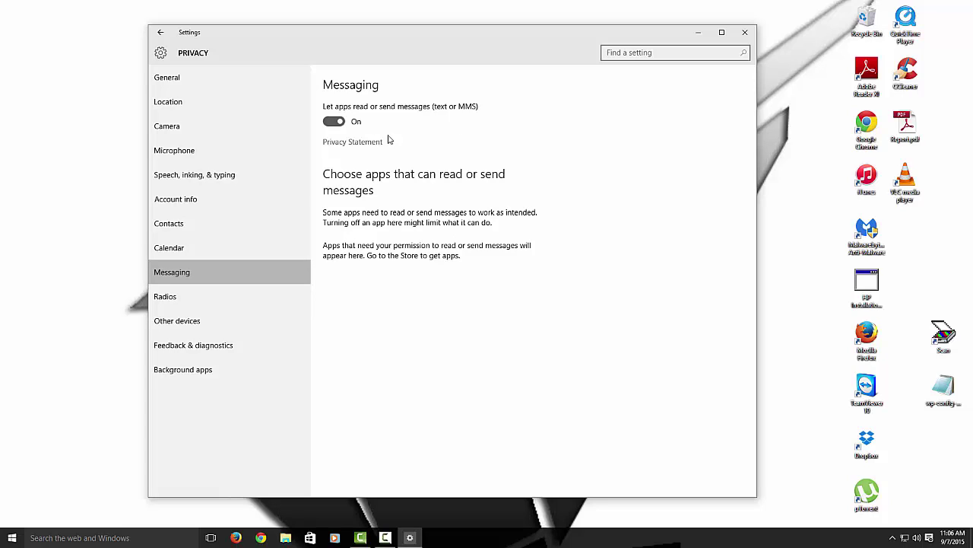
click(335, 122)
click(221, 327)
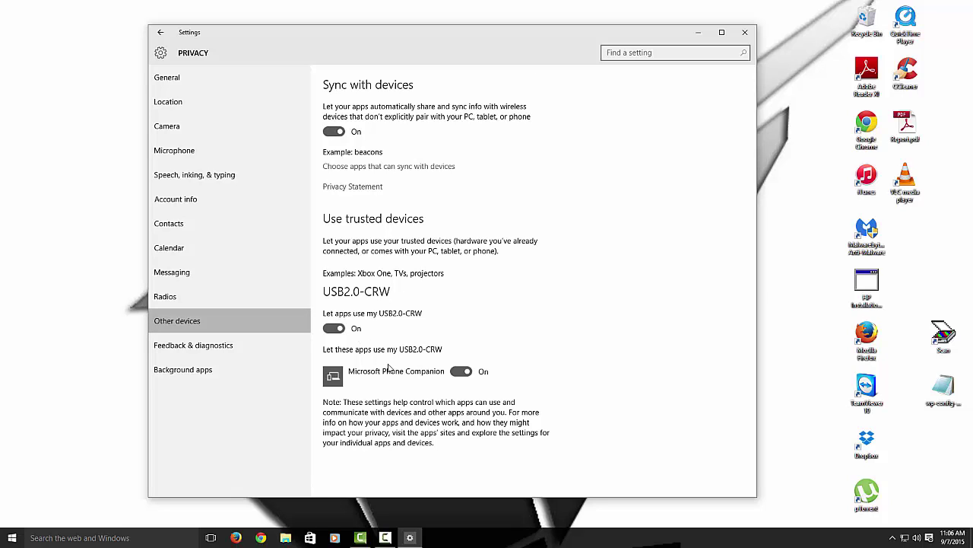
click(340, 132)
Set the feedback frequency to Never and the diagnostic and usage data to Basic, and close Settings.
click(235, 344)
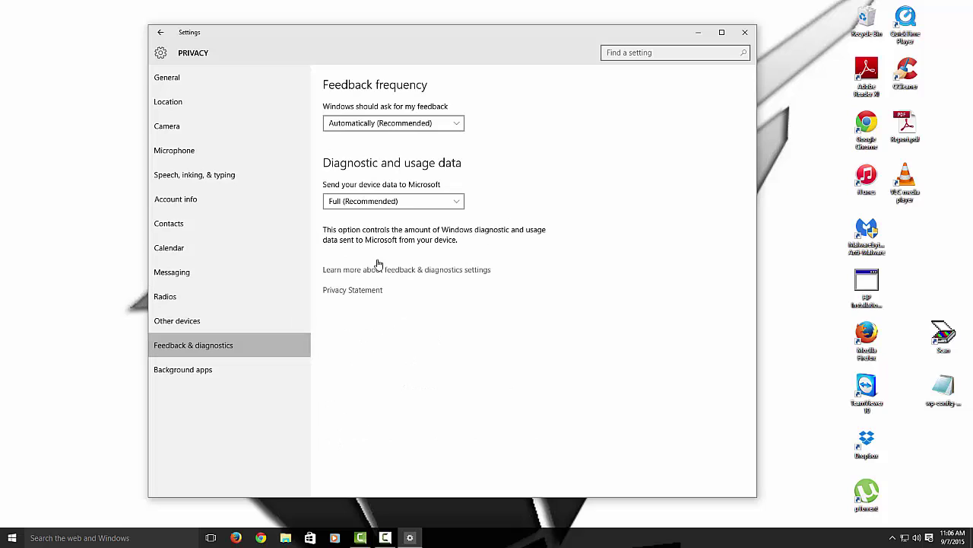
click(372, 124)
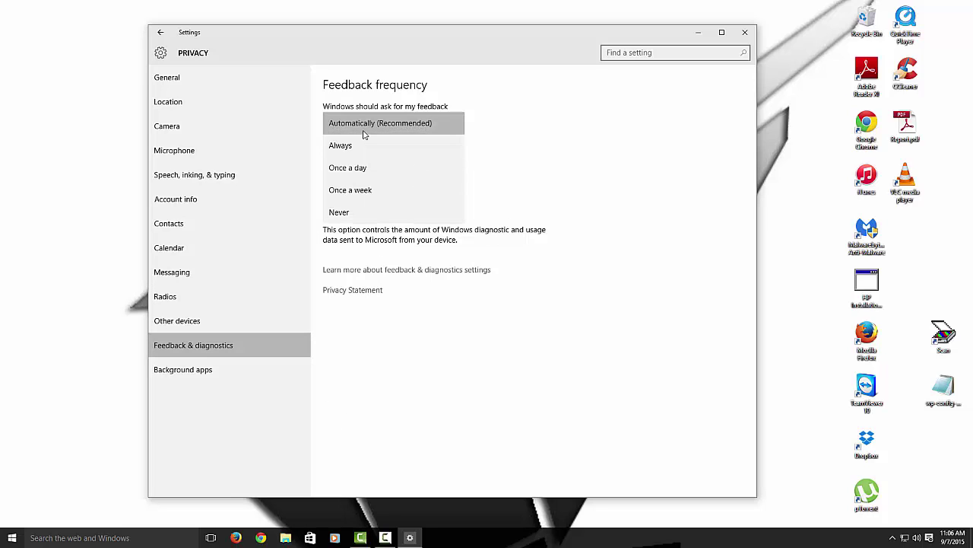
click(362, 216)
click(364, 201)
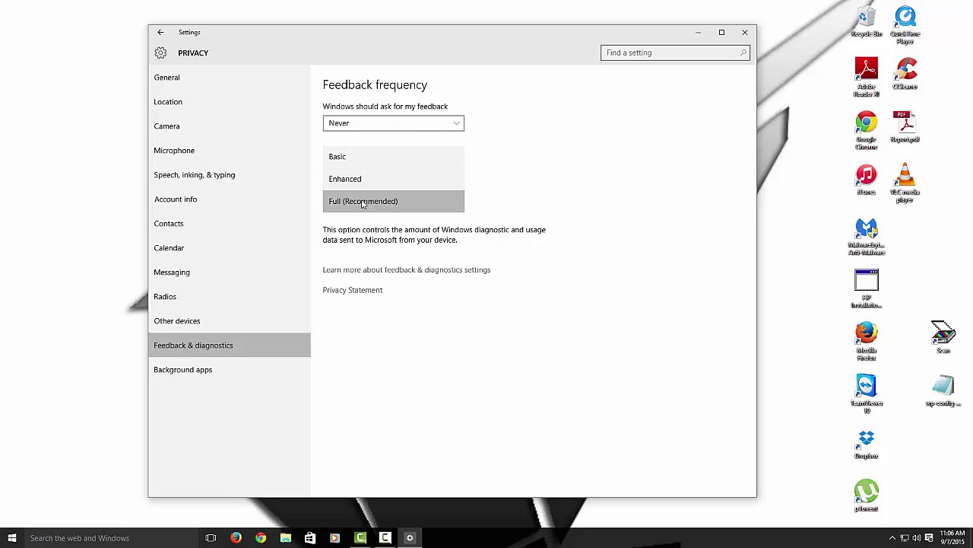
click(361, 160)
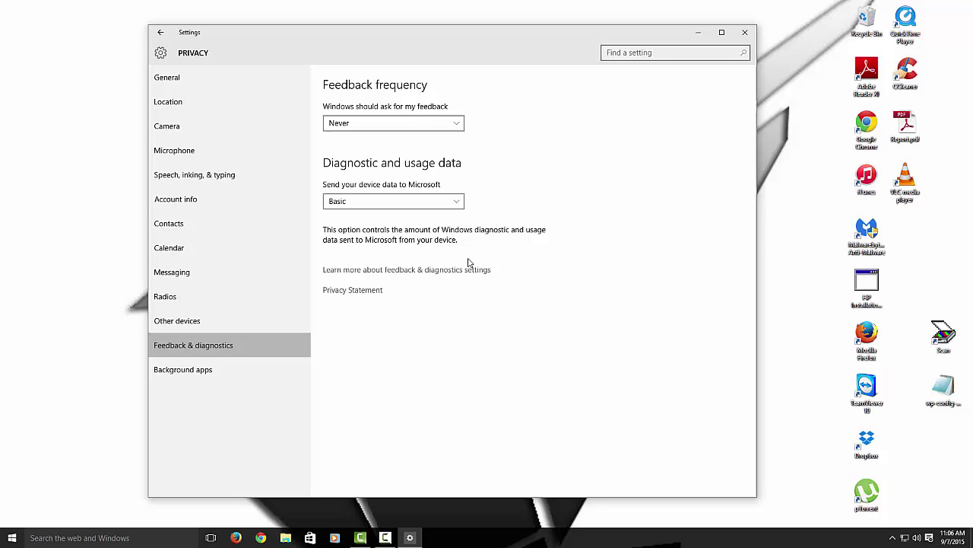
click(744, 32)
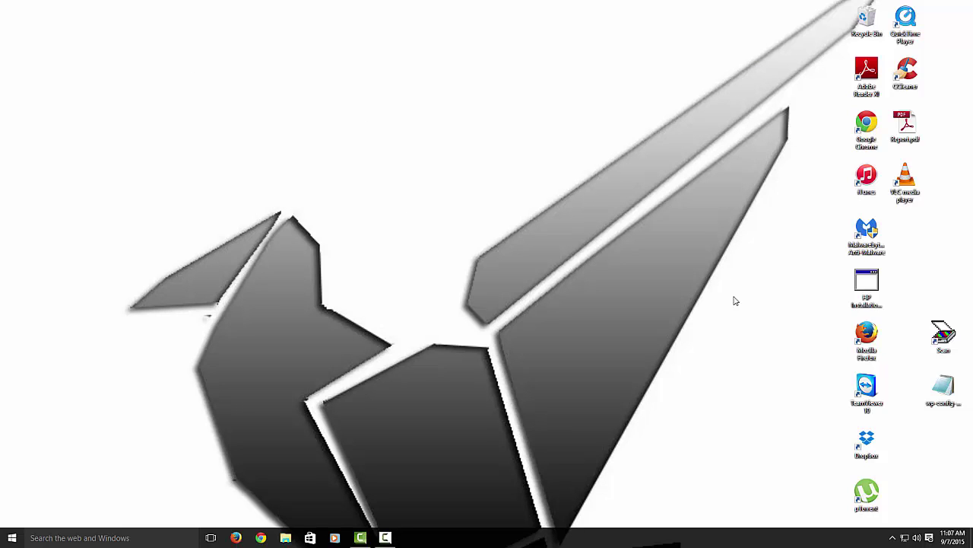
Turn off connecting to suggested open hotspots and to networks shared by contacts in the Wi-Fi Sense settings, and close Settings.
click(907, 539)
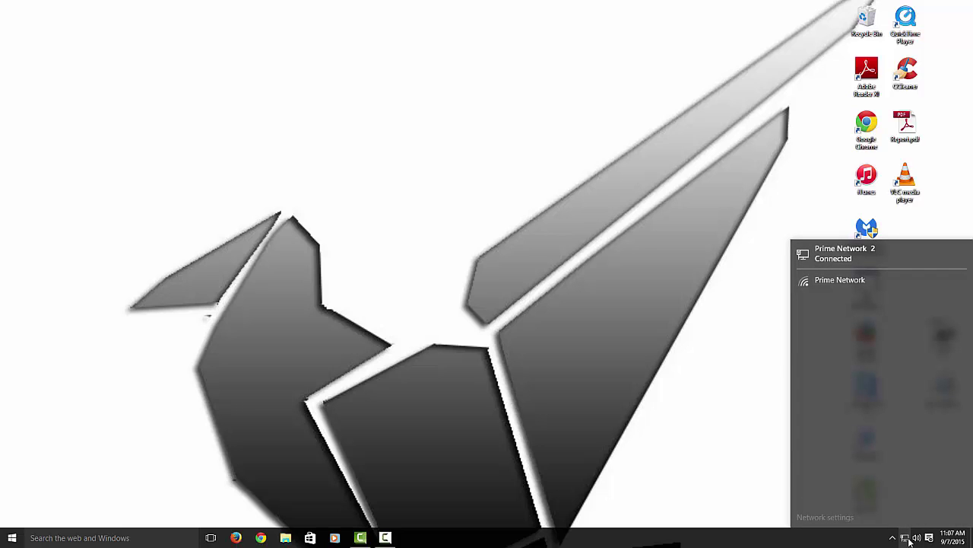
click(807, 517)
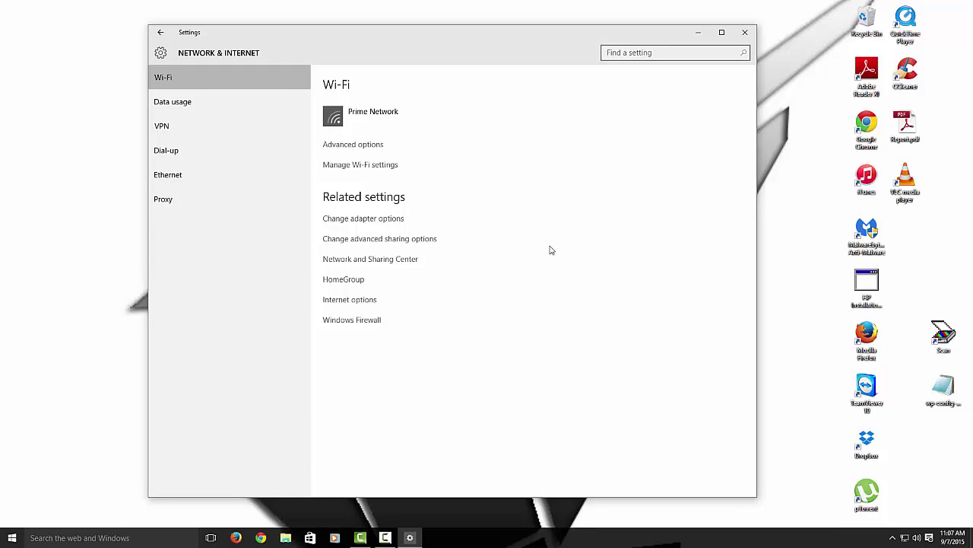
click(372, 168)
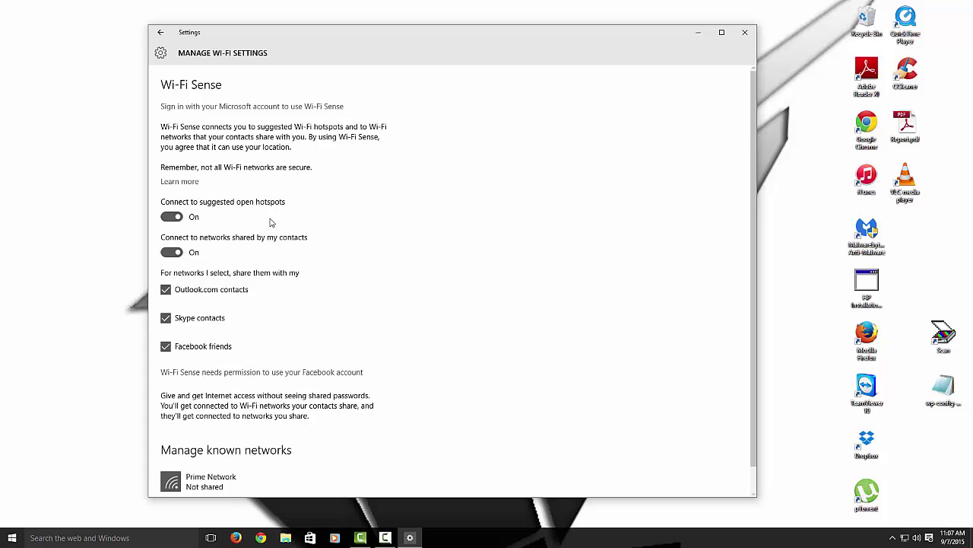
click(189, 222)
click(174, 219)
click(172, 253)
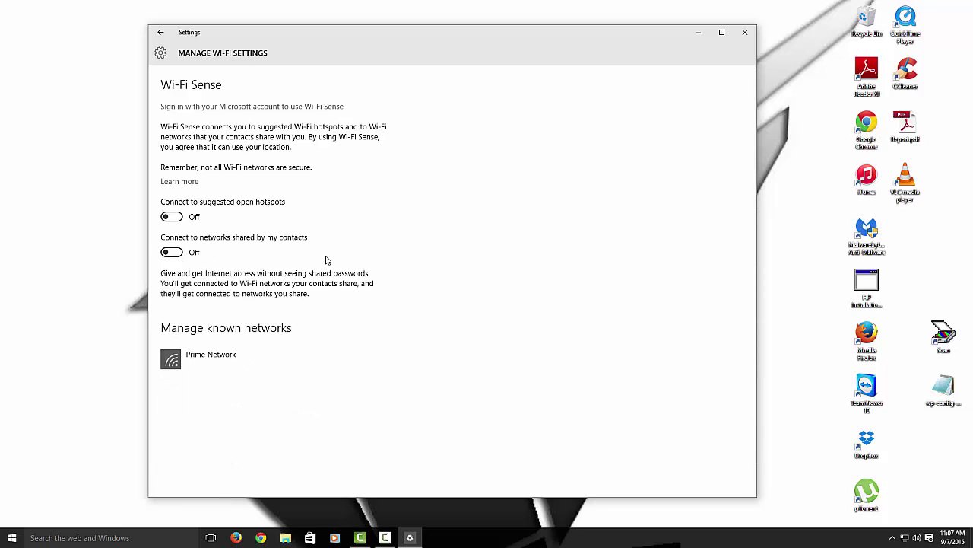
click(743, 33)
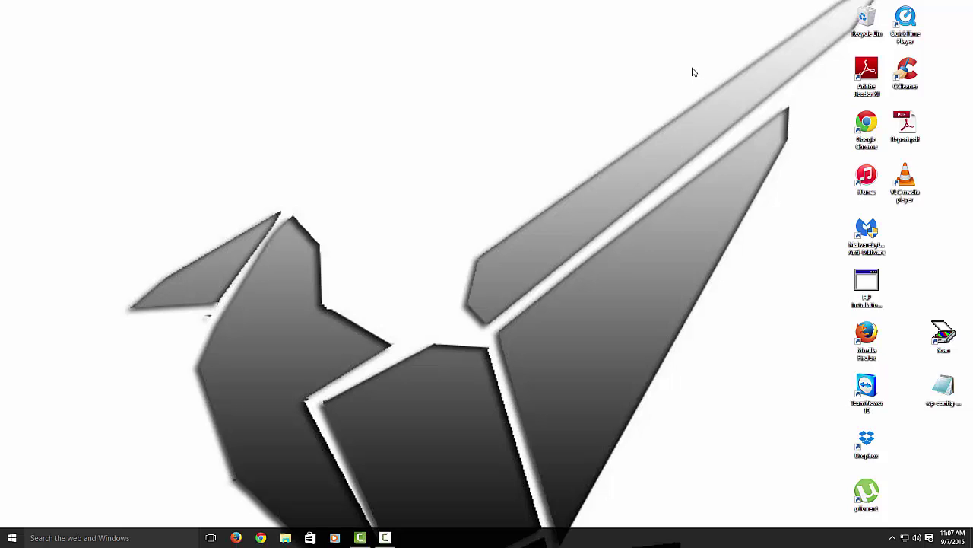
Search Google in Firefox for "windows tweaker 4" and open The Windows Club's Ultimate Windows Tweaker 4 for Windows 10 page.
click(236, 537)
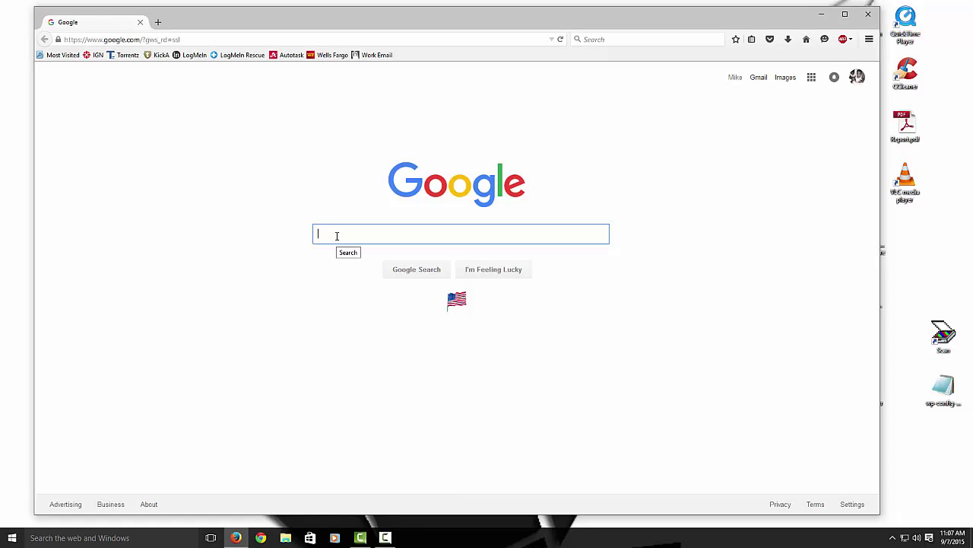
text(windo)
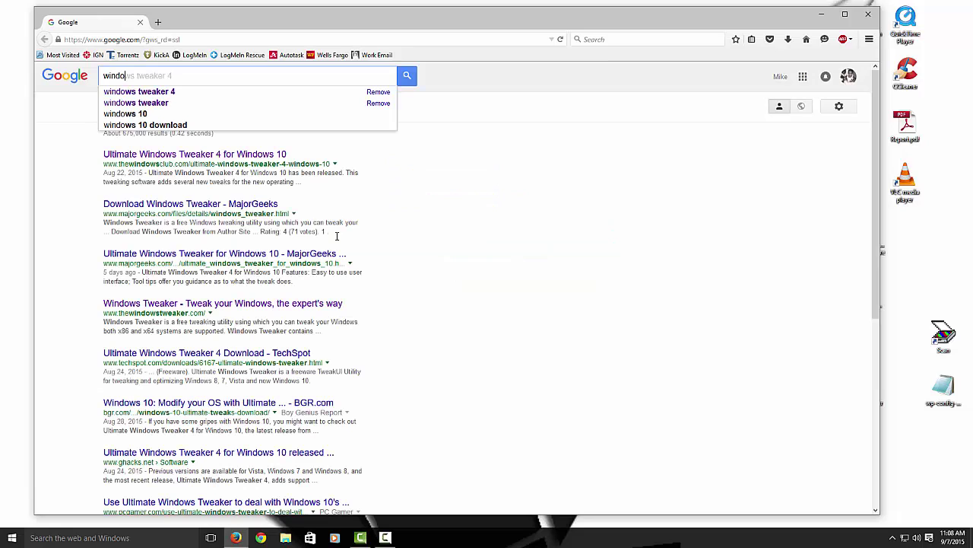
key(Down)
key(Return)
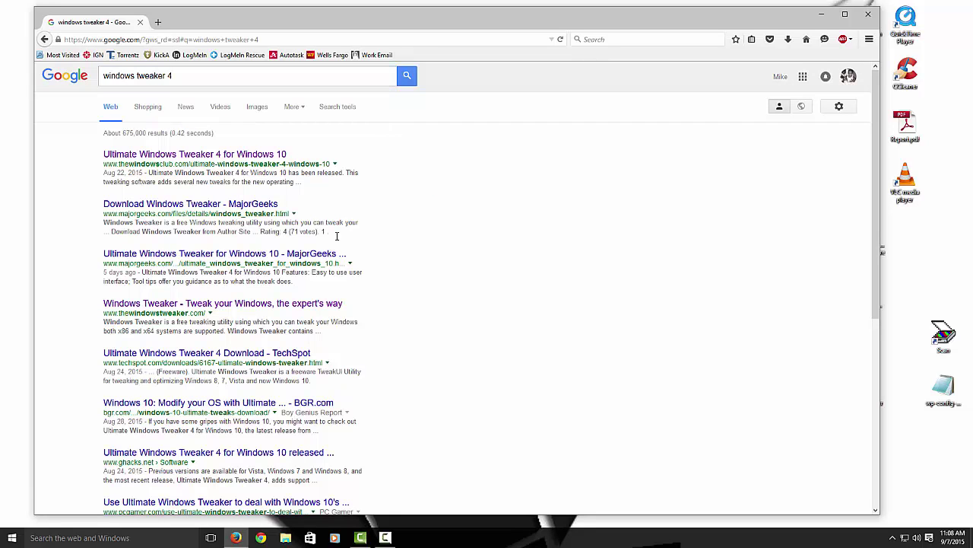
click(163, 152)
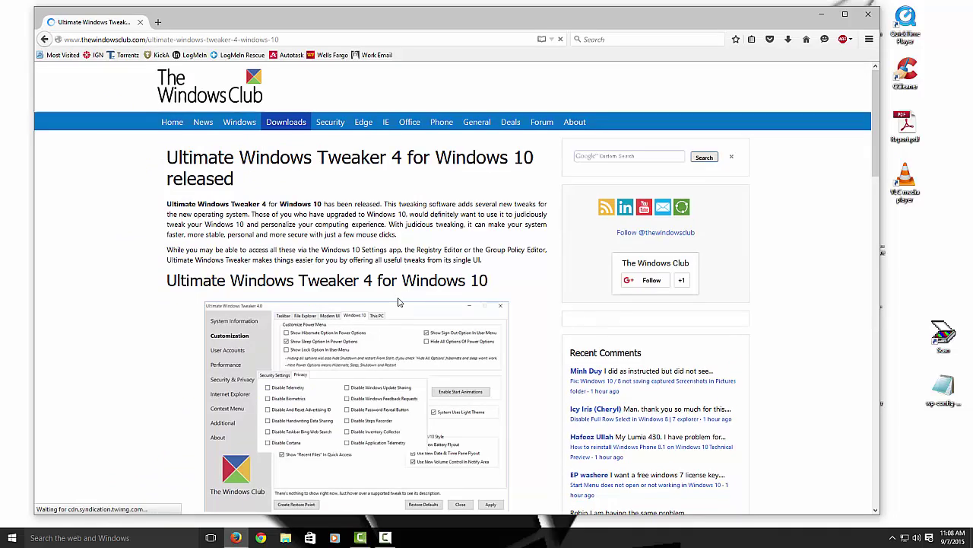
Read through the Ultimate Windows Tweaker 4 page, then download UWT4.zip and save the file.
scroll(282, 304, down, 2)
scroll(282, 304, down, 5)
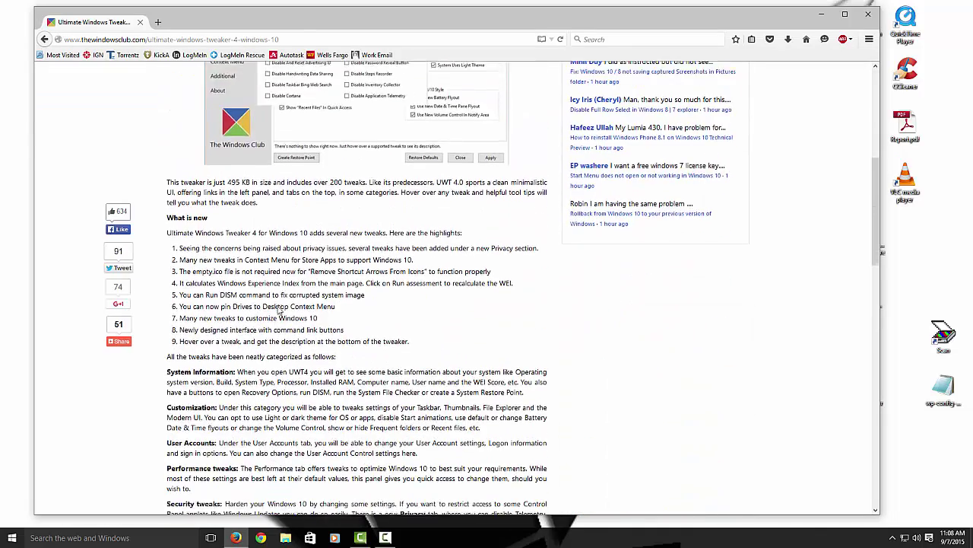
scroll(278, 306, up, 4)
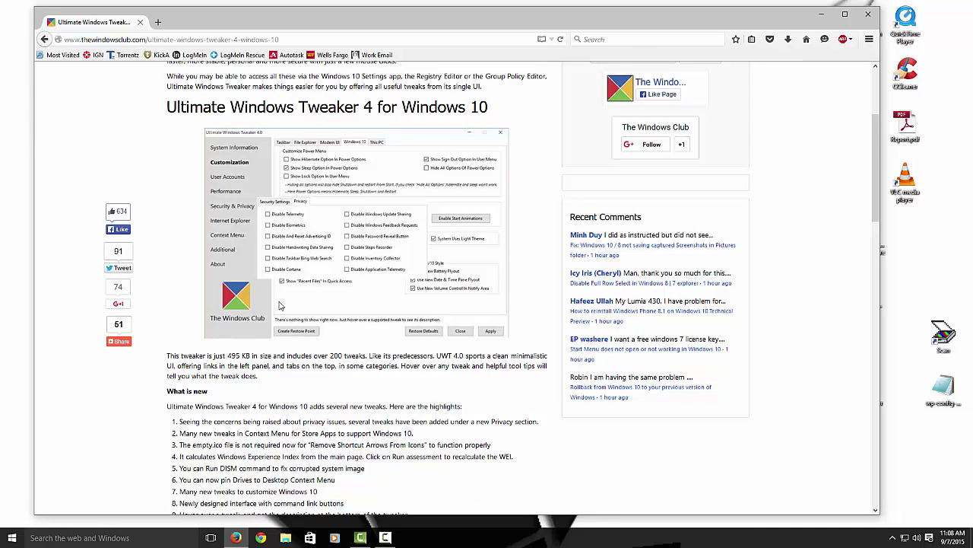
scroll(308, 311, down, 10)
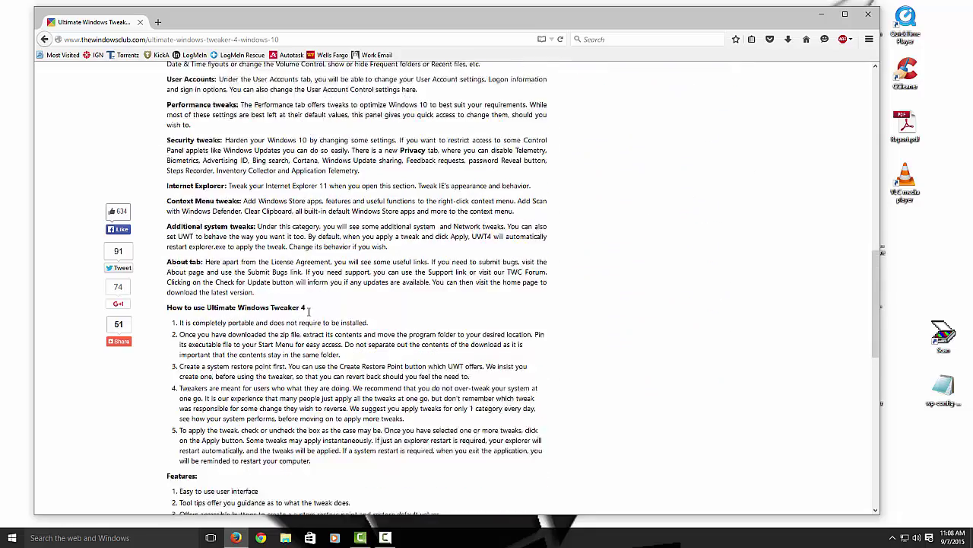
scroll(309, 311, down, 5)
scroll(319, 337, down, 2)
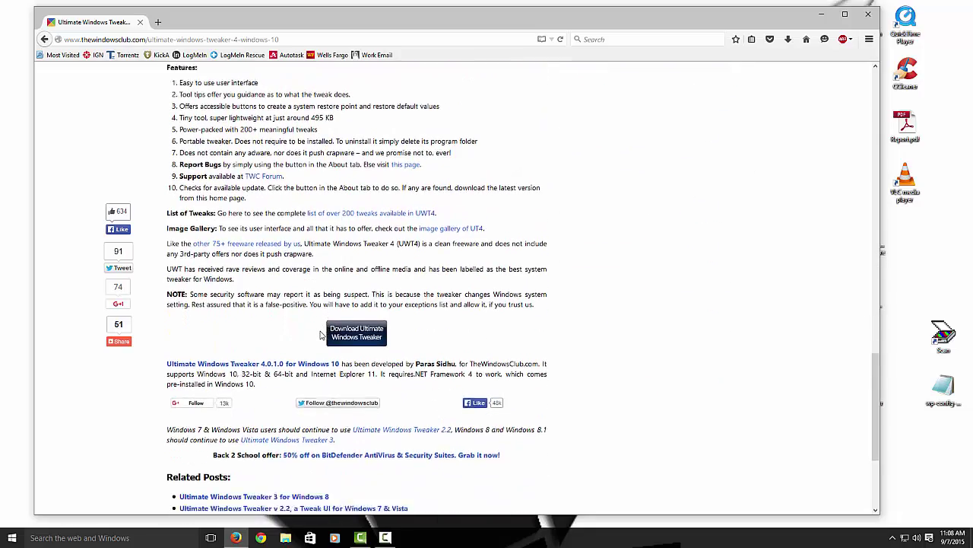
click(352, 300)
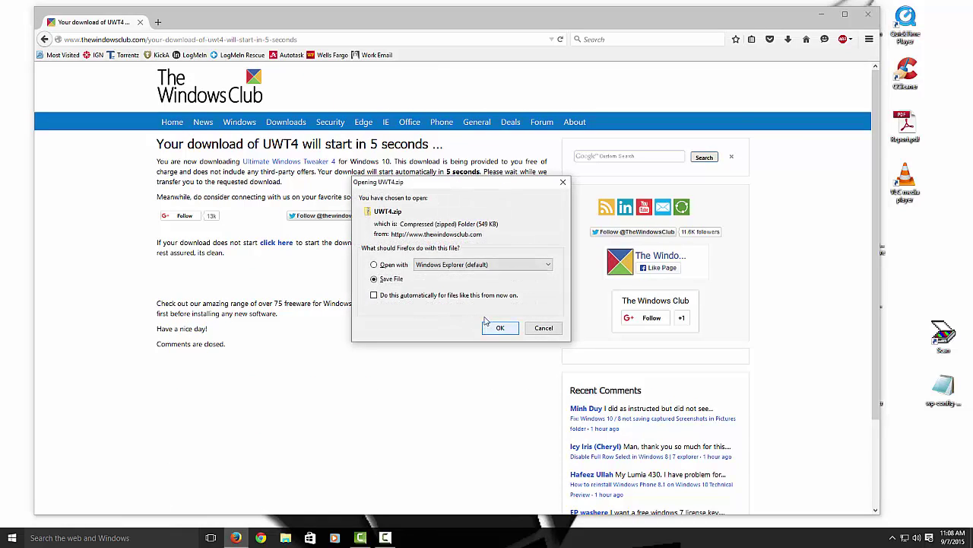
click(496, 328)
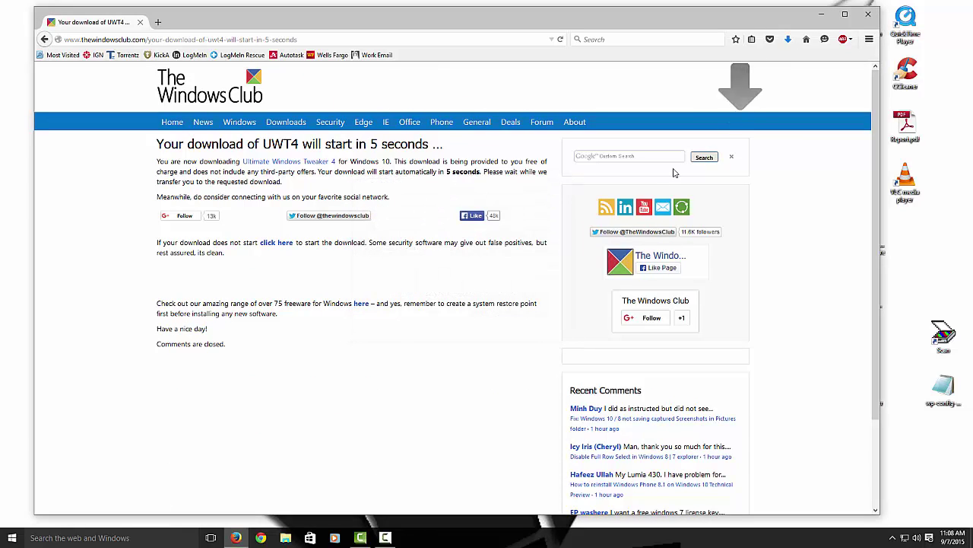
Show the downloaded UWT4.zip in its folder and extract it to the default UWT4 folder in Downloads.
click(787, 41)
click(781, 79)
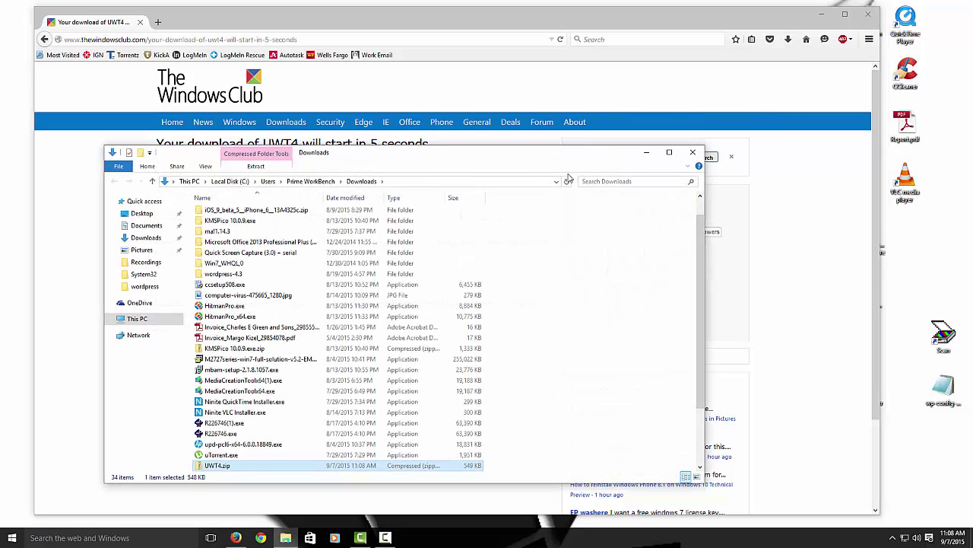
right_click(240, 467)
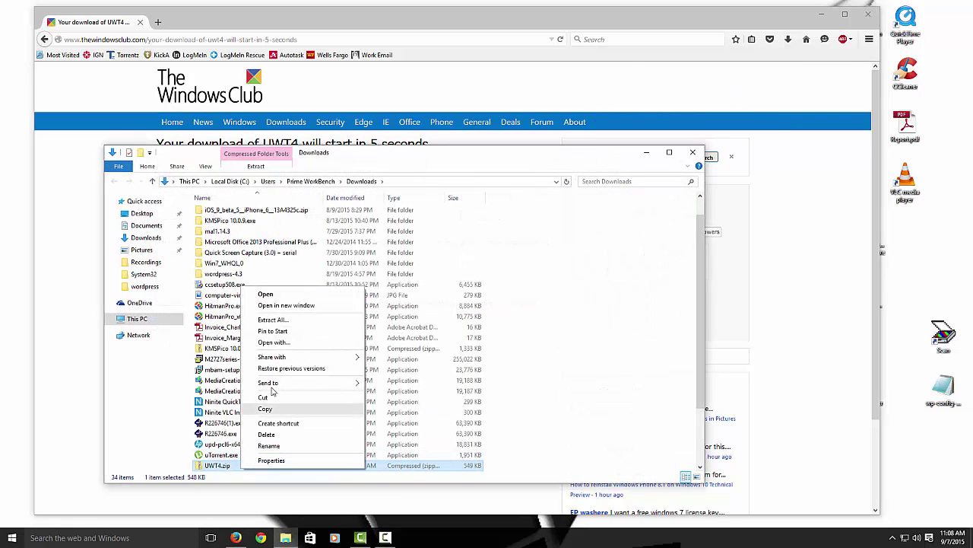
click(320, 325)
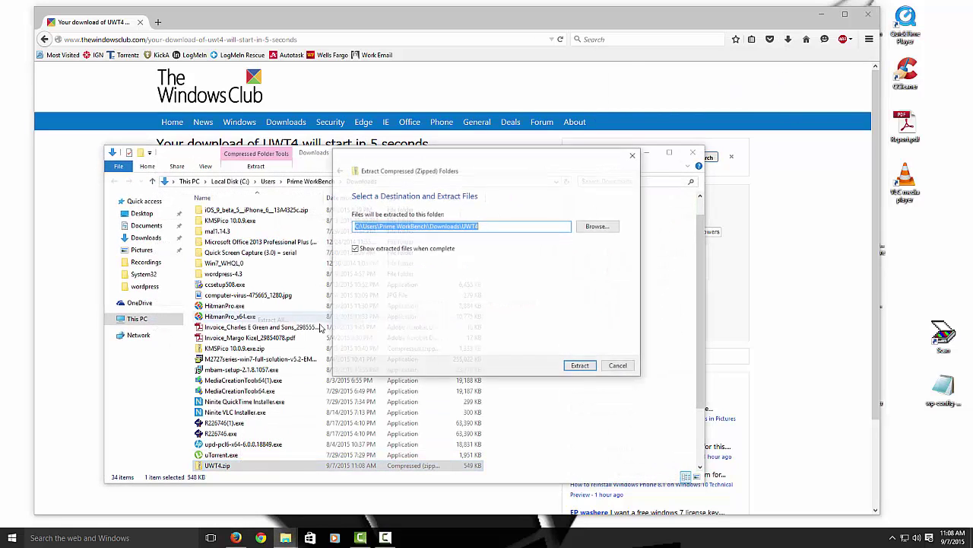
click(581, 368)
Launch Ultimate Windows Tweaker 4.0.1.0.exe from the extracted folder and accept the restore point notice.
double_click(258, 226)
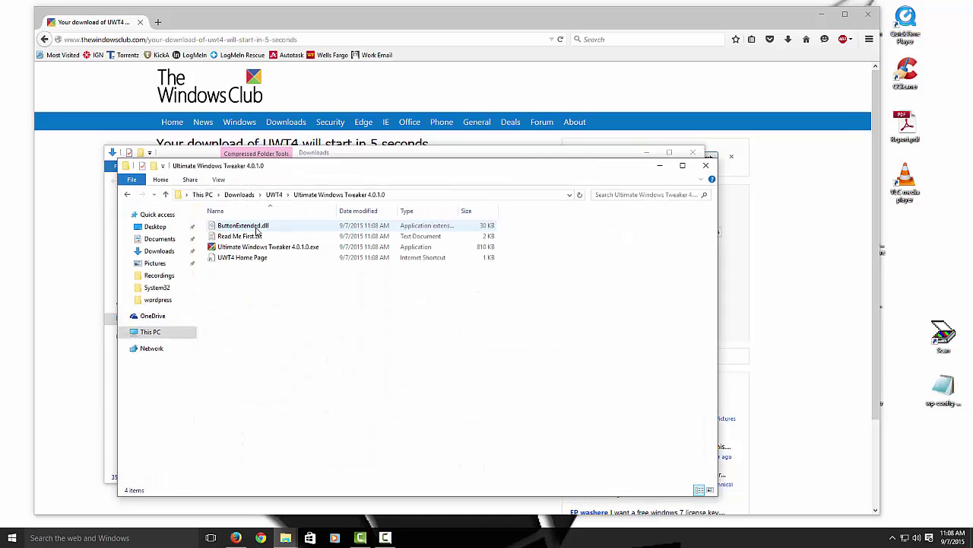
double_click(247, 248)
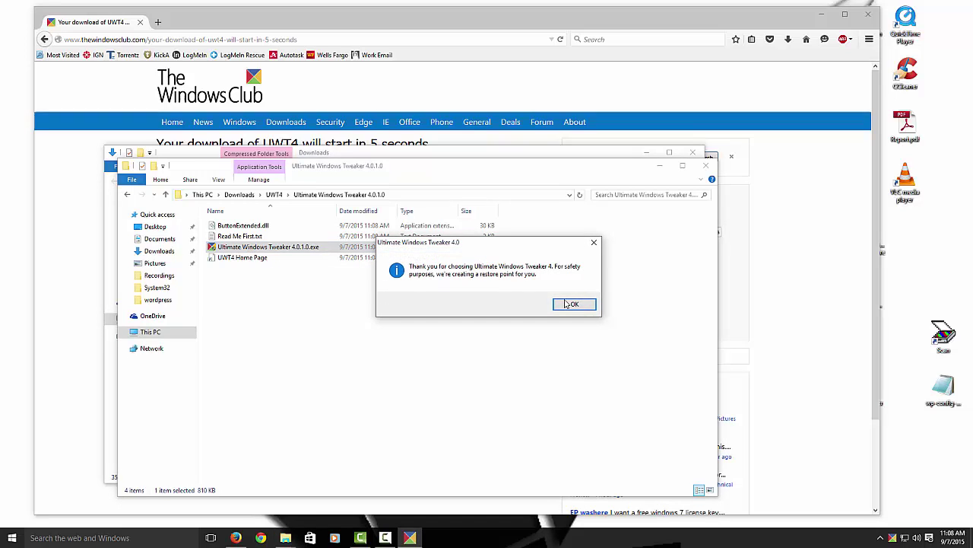
click(574, 305)
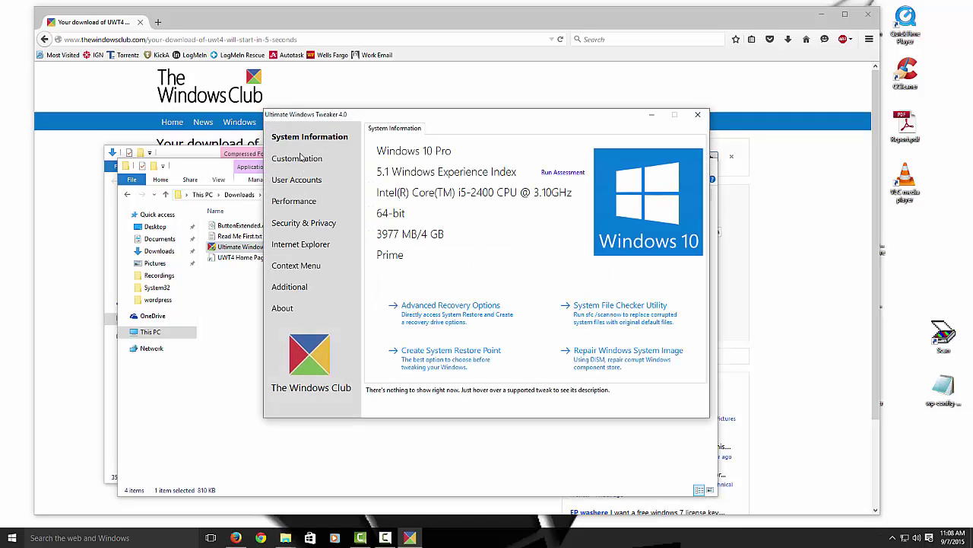
Examine the Customization, User Accounts, Performance, Security & Privacy and Internet Explorer tweaks, trying the Disable User Account Control option.
click(297, 160)
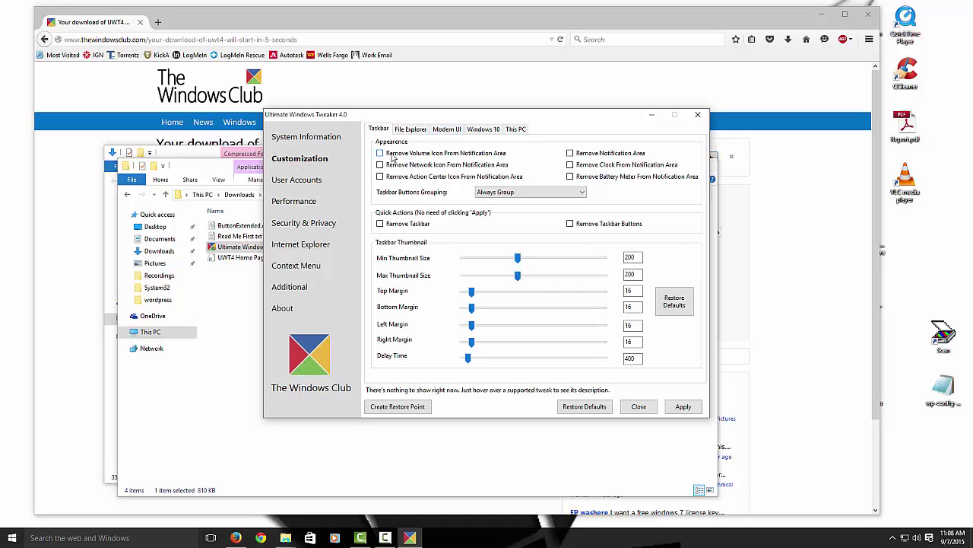
click(298, 180)
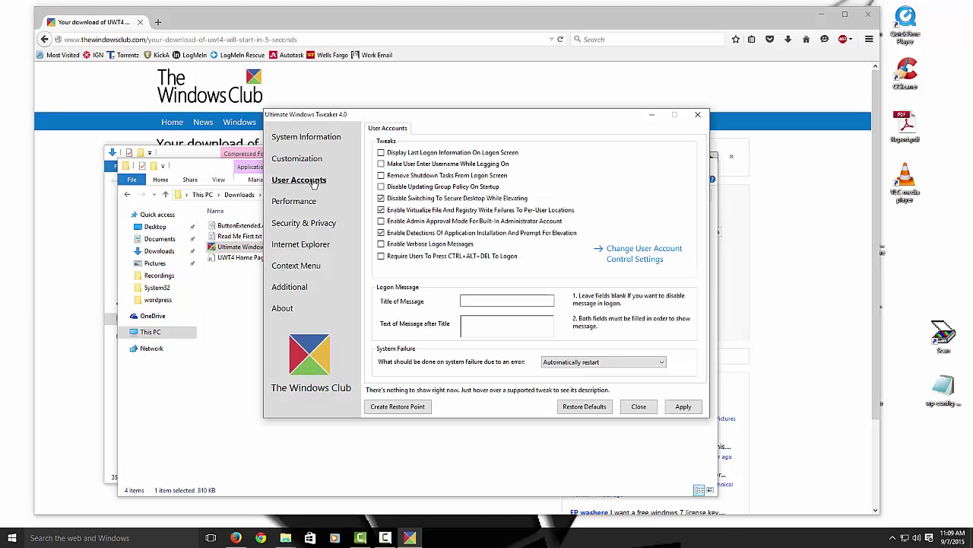
click(303, 201)
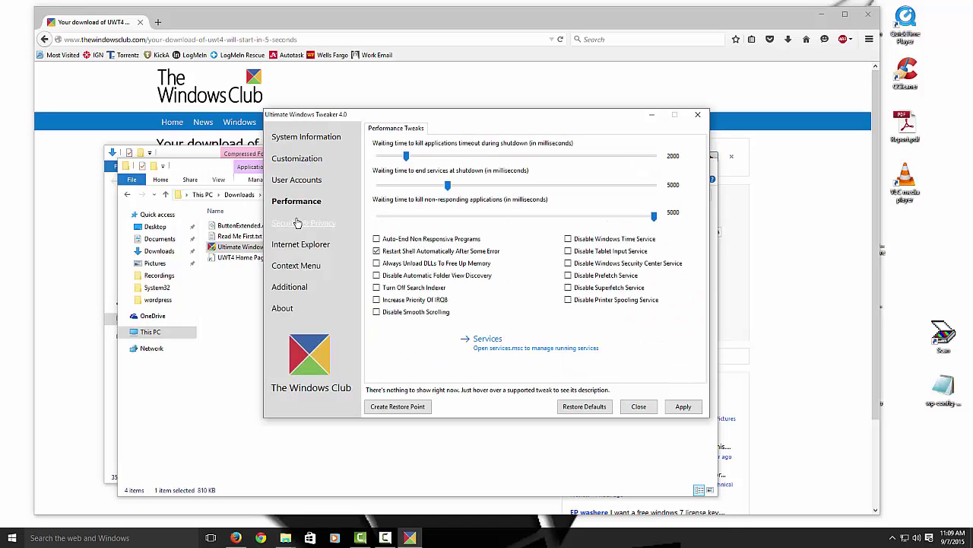
click(305, 223)
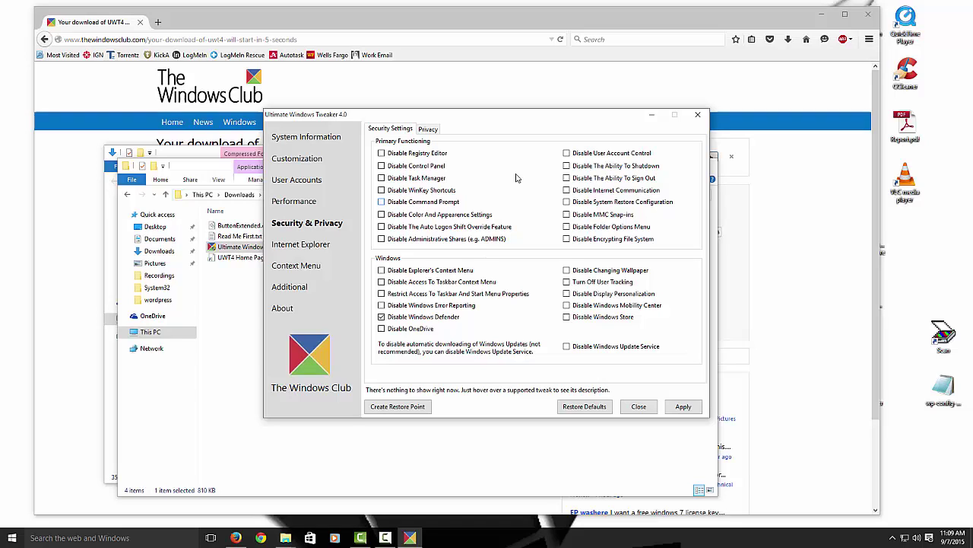
click(568, 155)
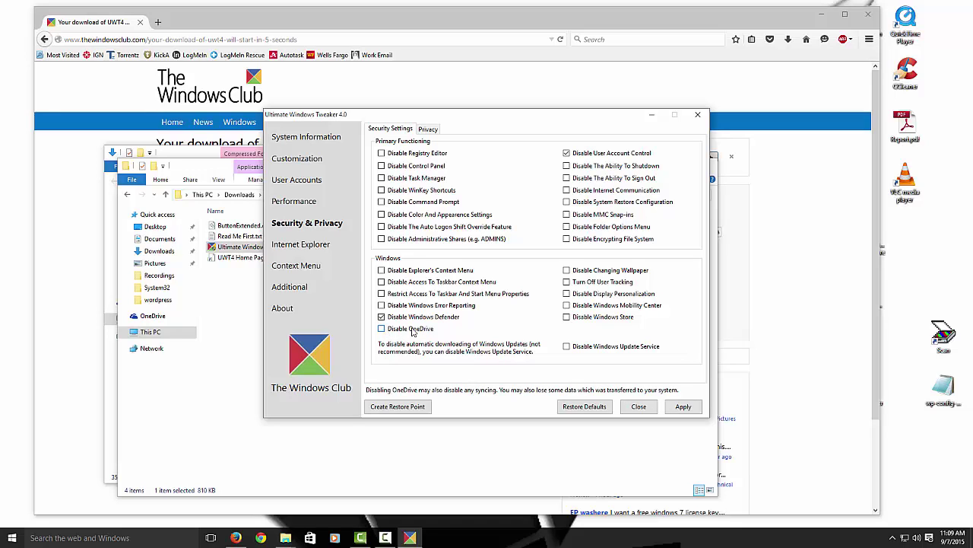
click(312, 244)
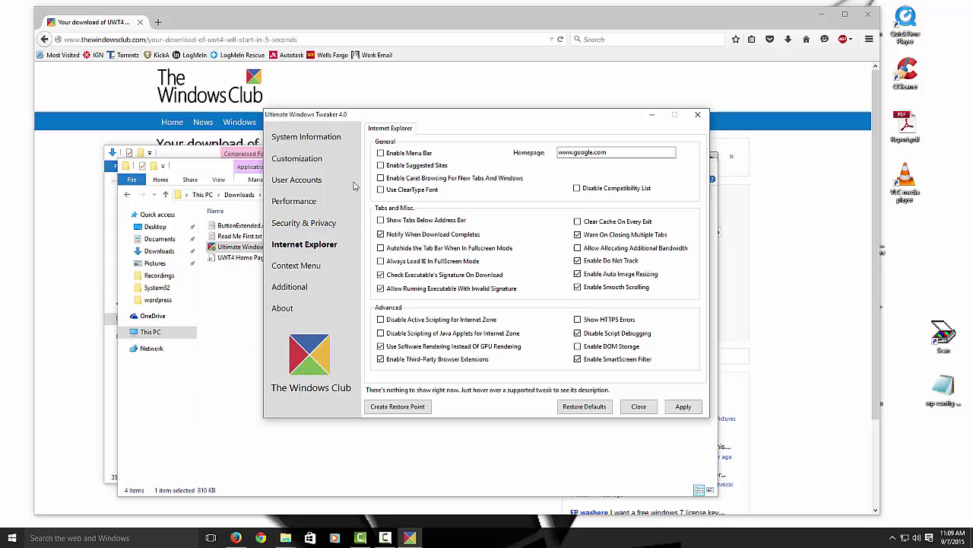
click(295, 164)
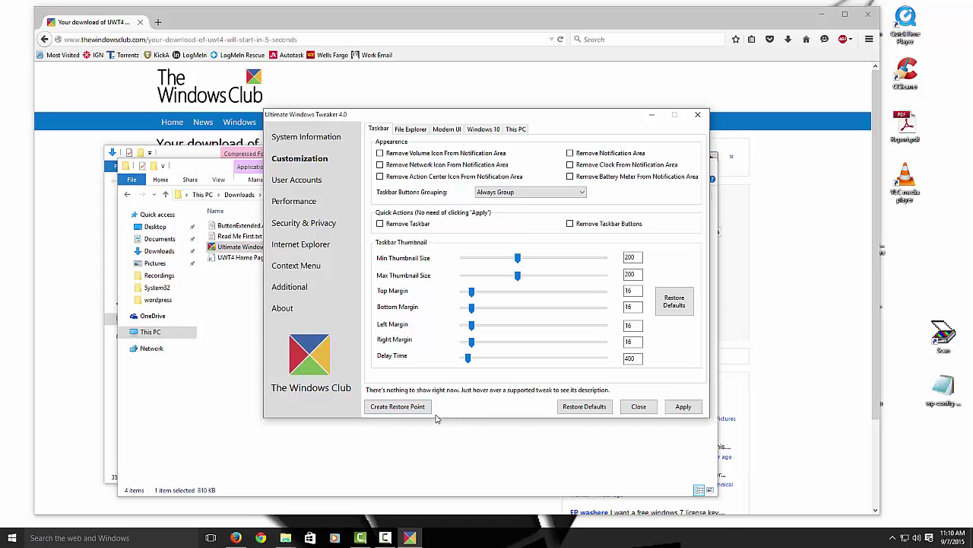
Close the tweaker without applying any changes, along with the File Explorer windows and Firefox.
click(638, 407)
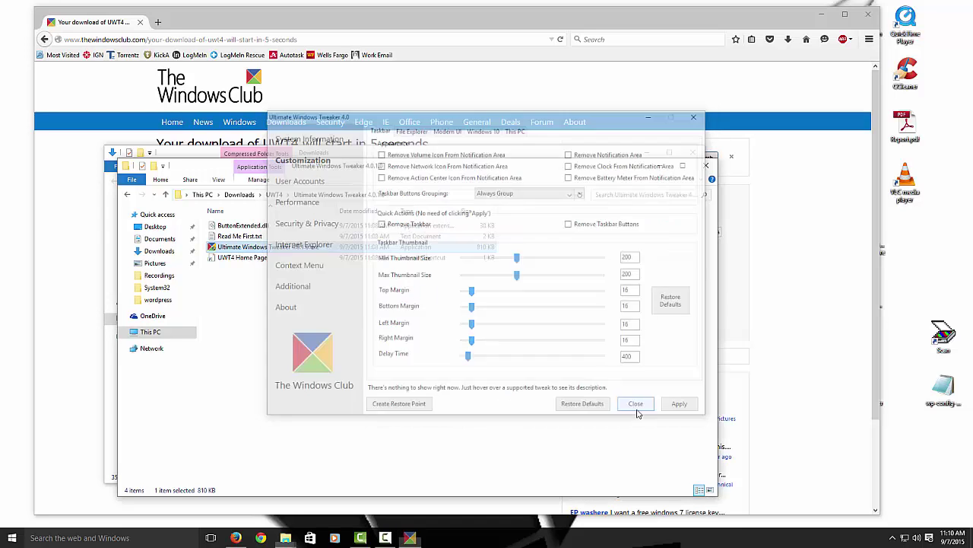
click(692, 153)
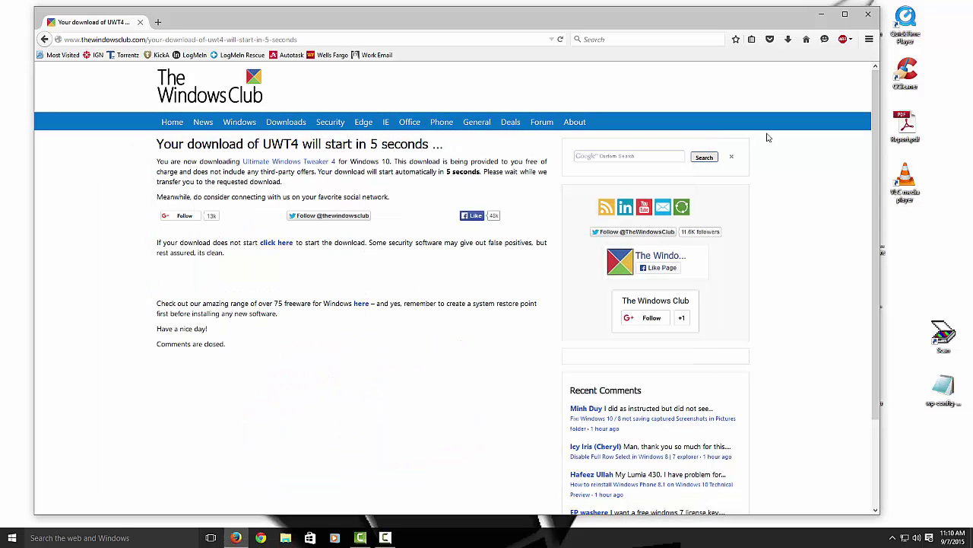
click(868, 14)
Open Microsoft Edge from the full list of installed apps.
click(12, 538)
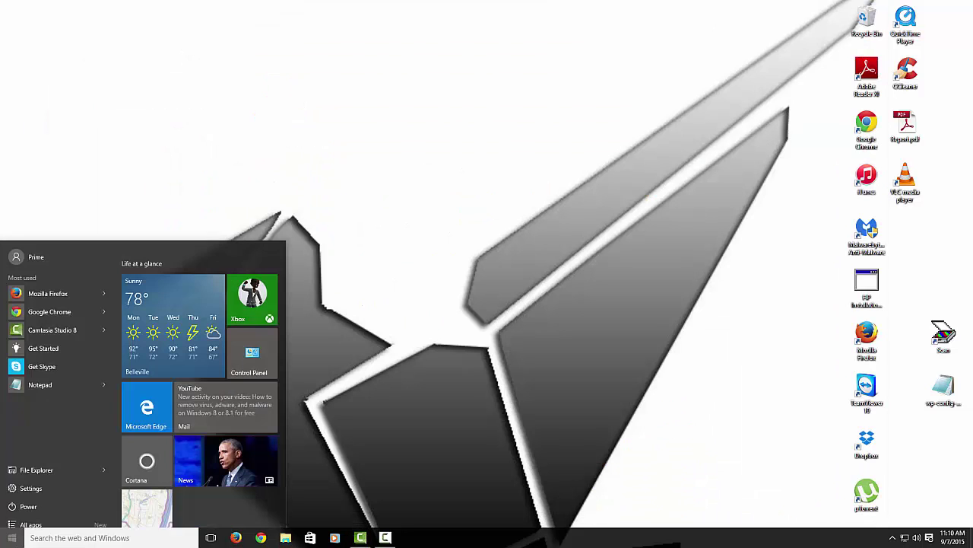
click(28, 462)
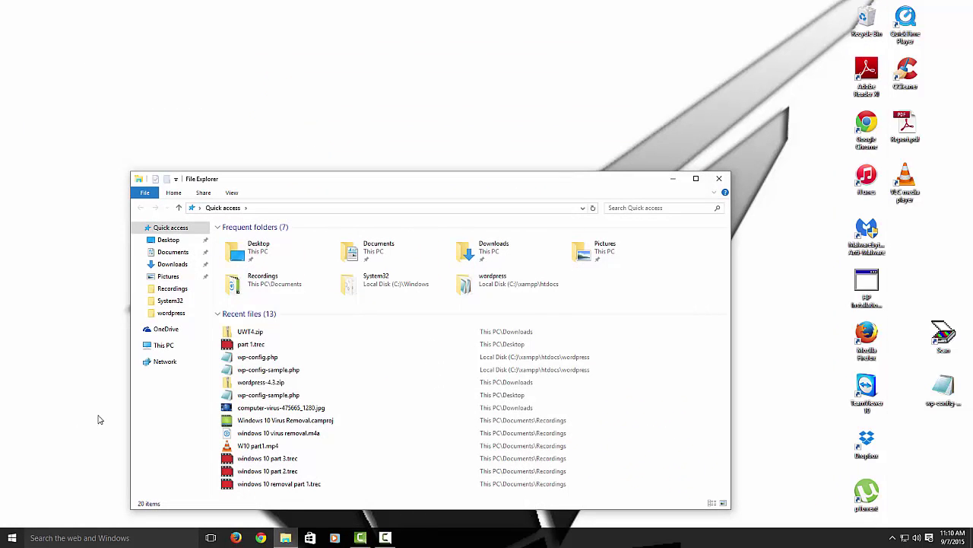
click(12, 538)
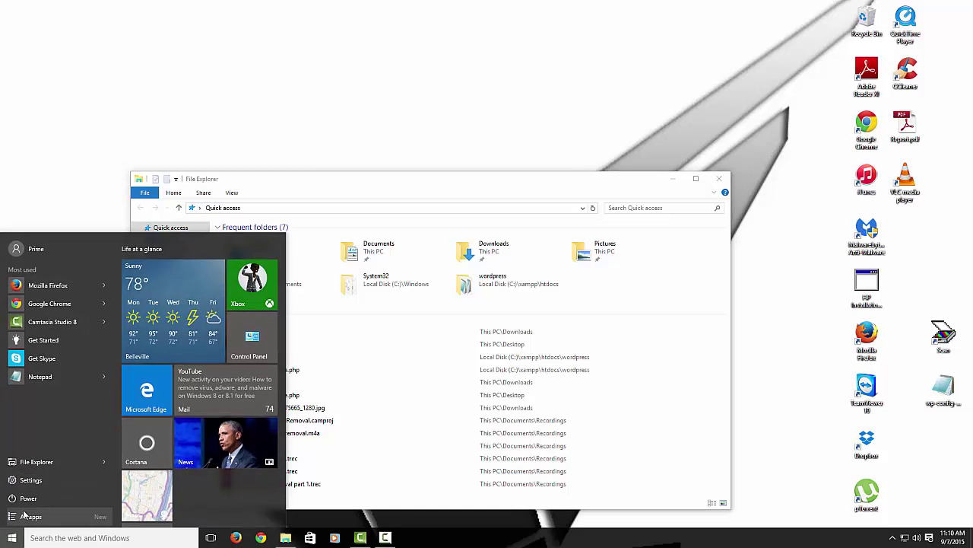
click(25, 516)
scroll(45, 427, down, 10)
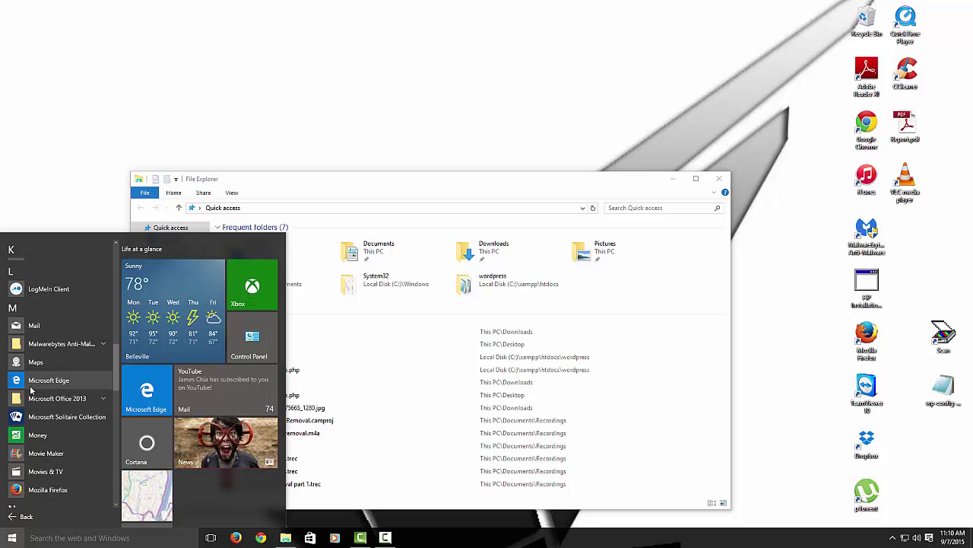
click(34, 382)
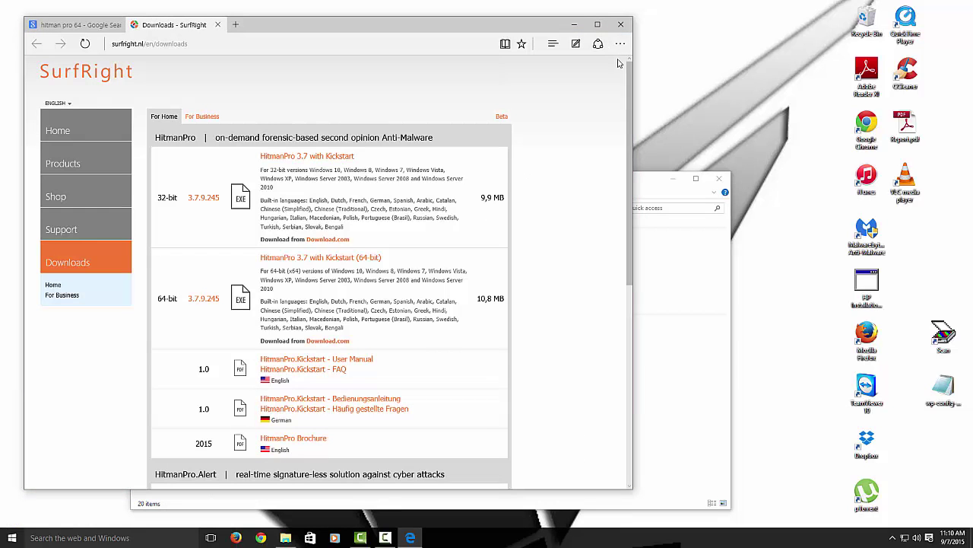
Open the advanced settings of Microsoft Edge.
click(619, 43)
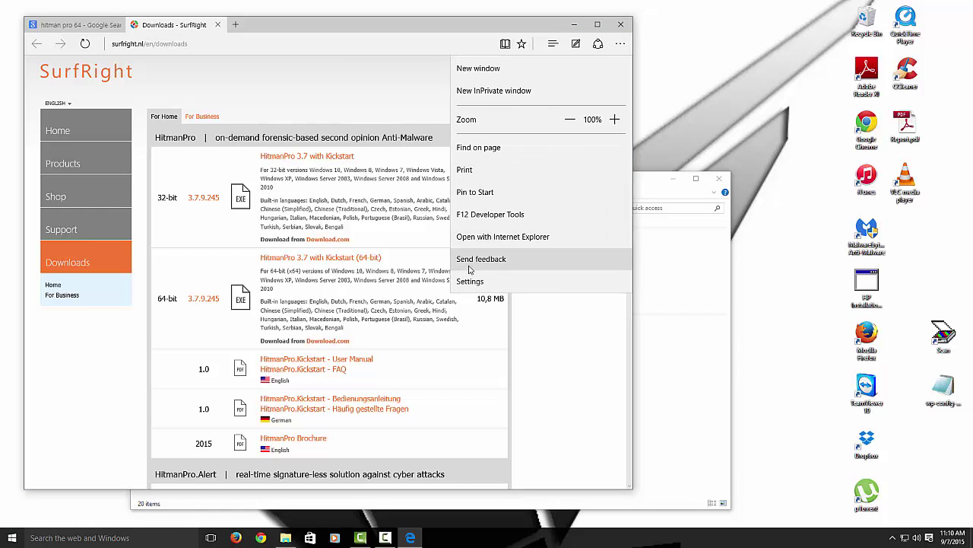
click(473, 280)
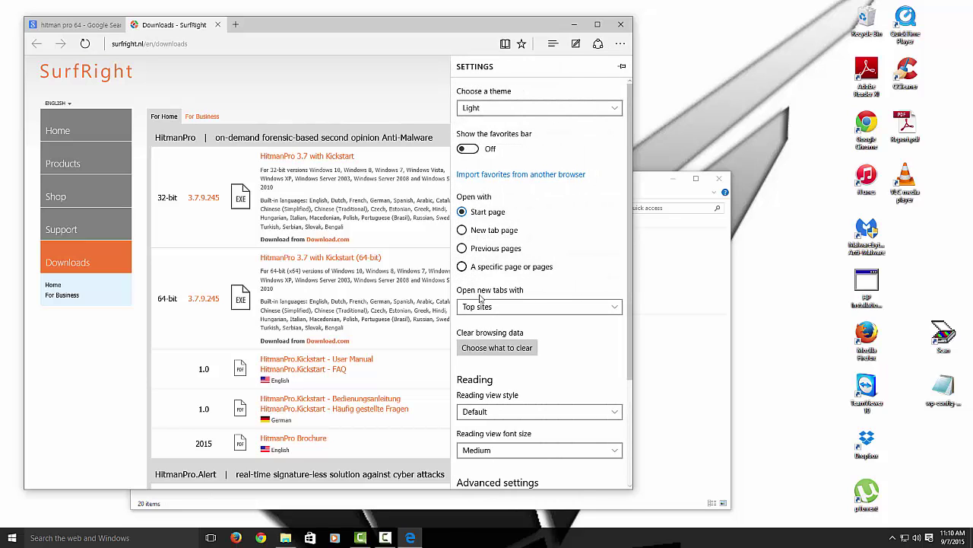
scroll(507, 322, down, 3)
click(500, 359)
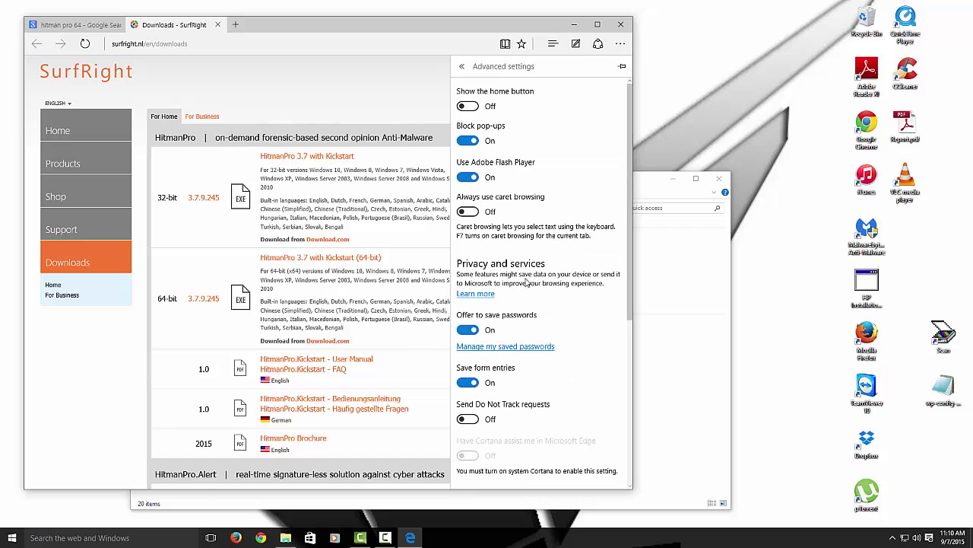
scroll(536, 287, down, 2)
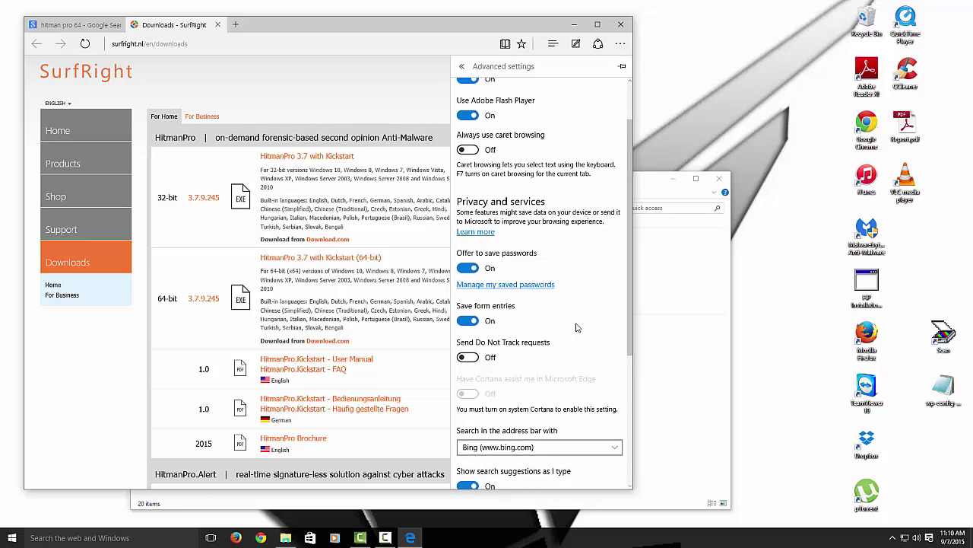
scroll(578, 327, down, 6)
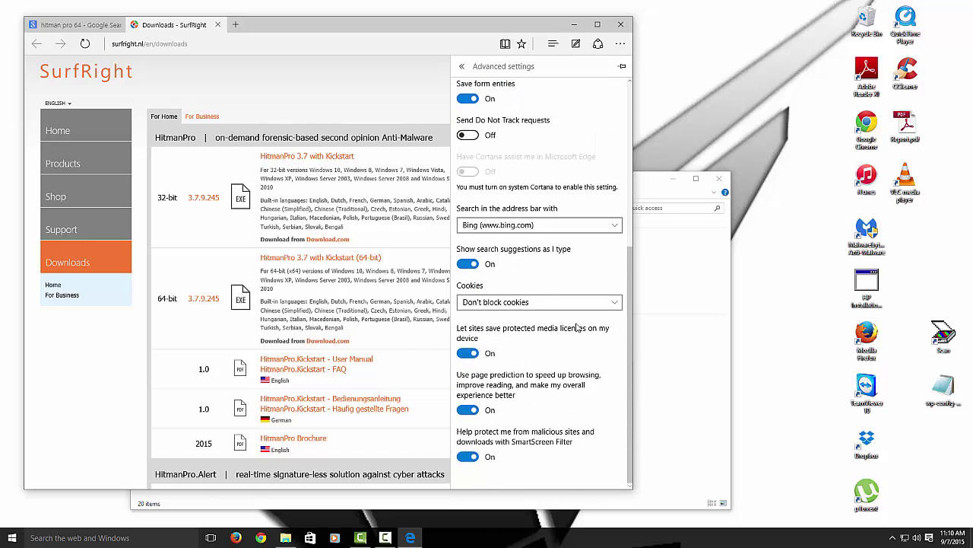
scroll(578, 327, up, 8)
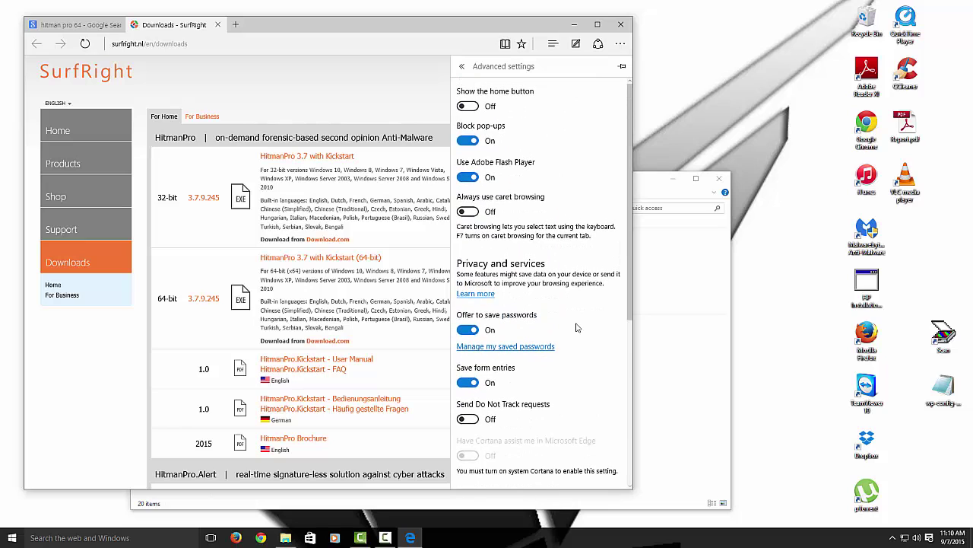
scroll(577, 327, down, 4)
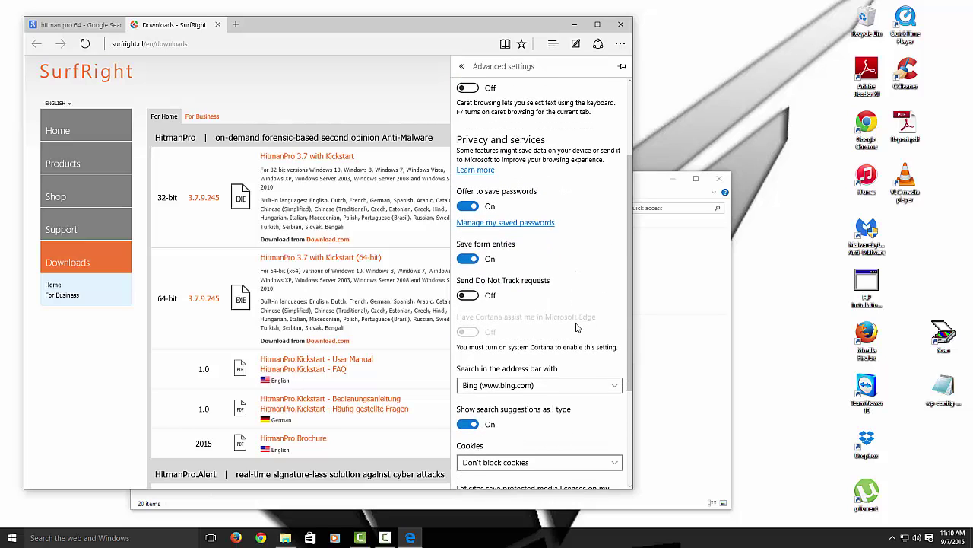
scroll(577, 327, down, 2)
click(514, 325)
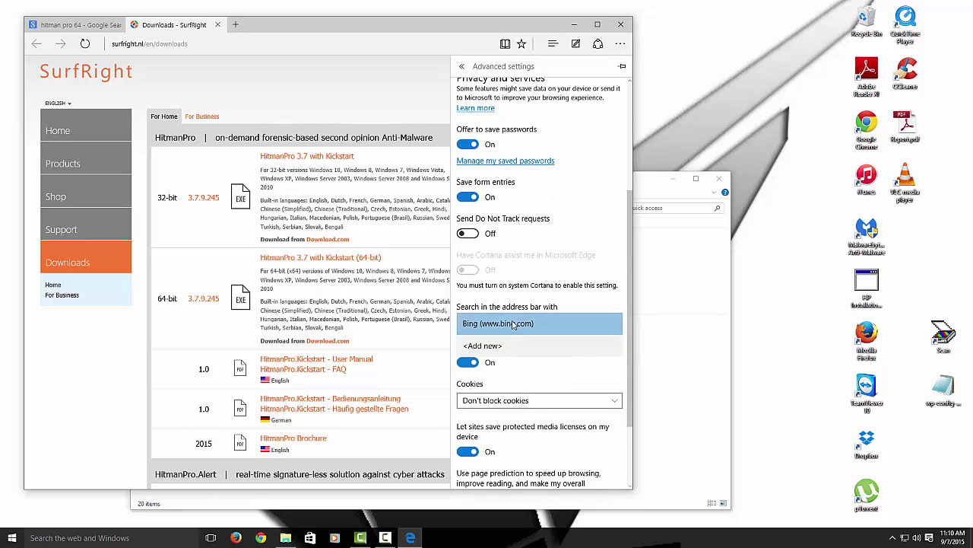
click(513, 325)
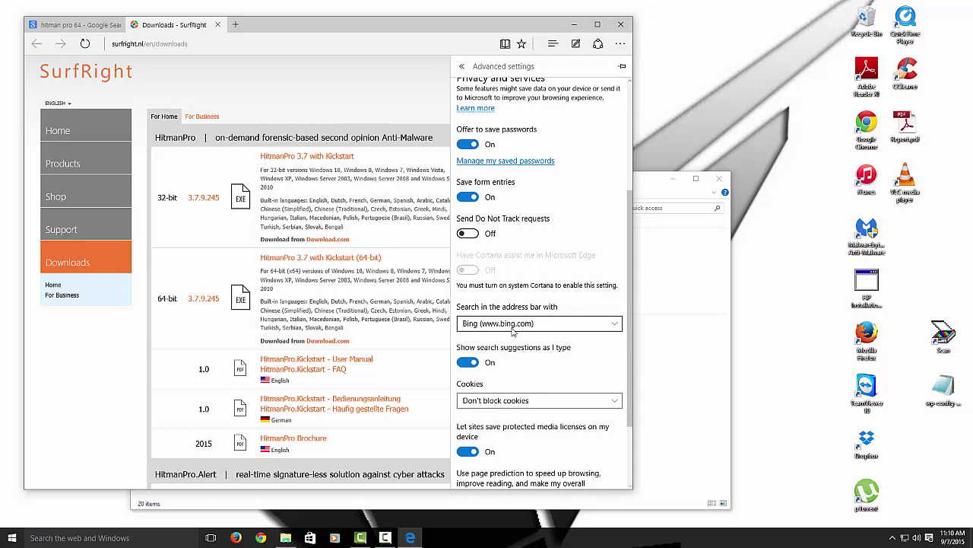
click(513, 324)
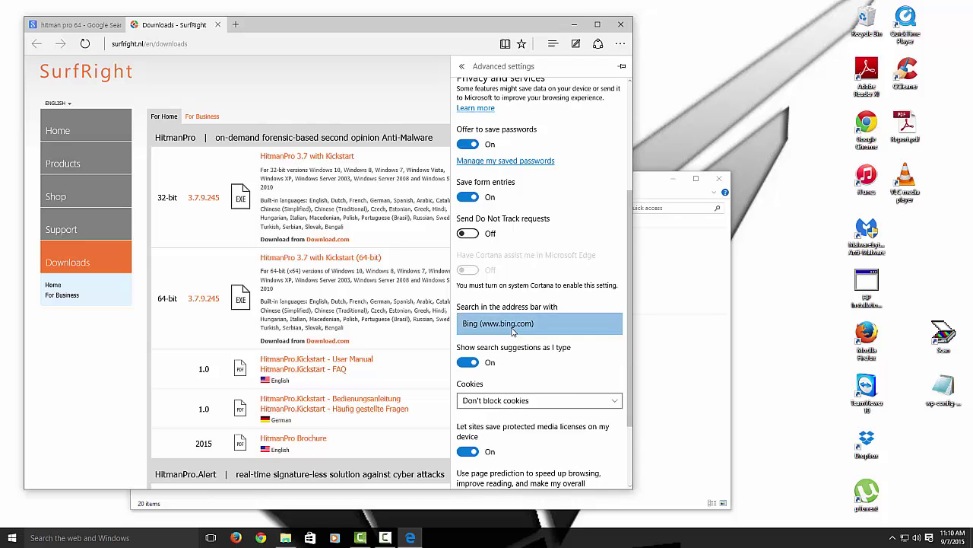
click(513, 344)
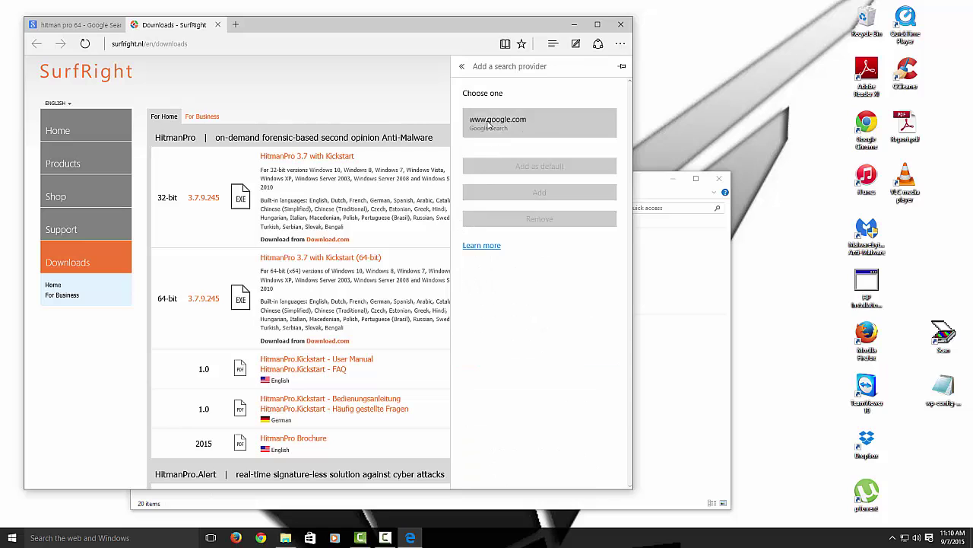
click(496, 126)
click(520, 167)
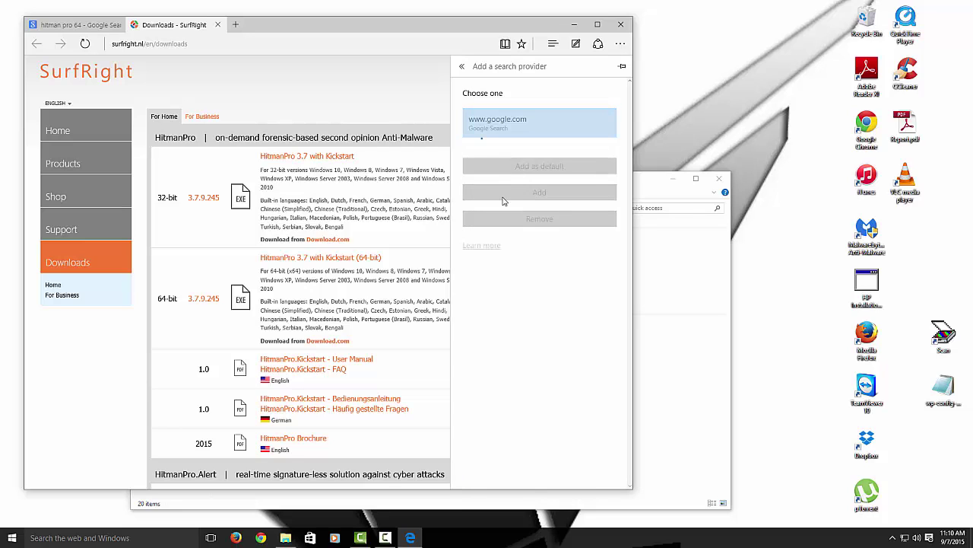
Check the remaining privacy options and close Microsoft Edge with all its tabs, along with the File Explorer window.
scroll(526, 364, down, 2)
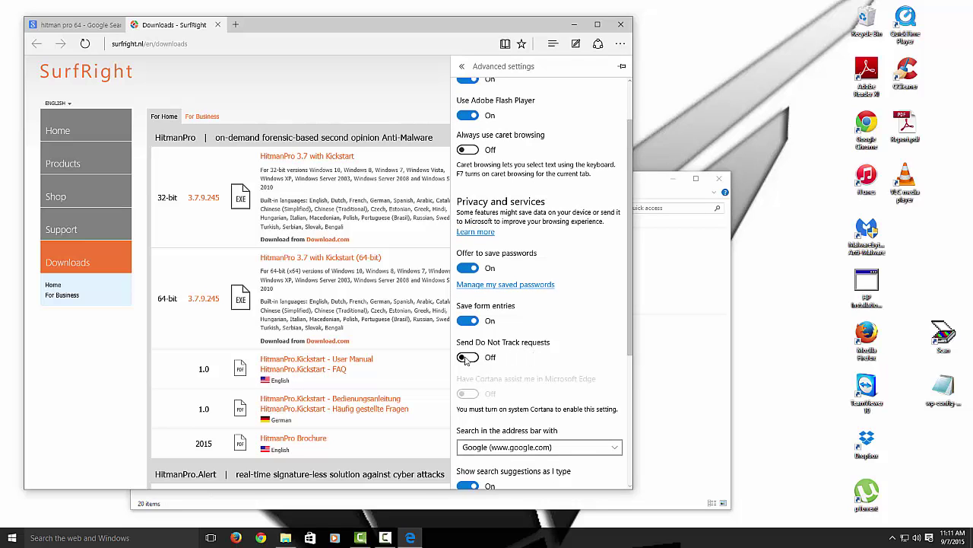
scroll(578, 396, down, 3)
scroll(609, 416, down, 3)
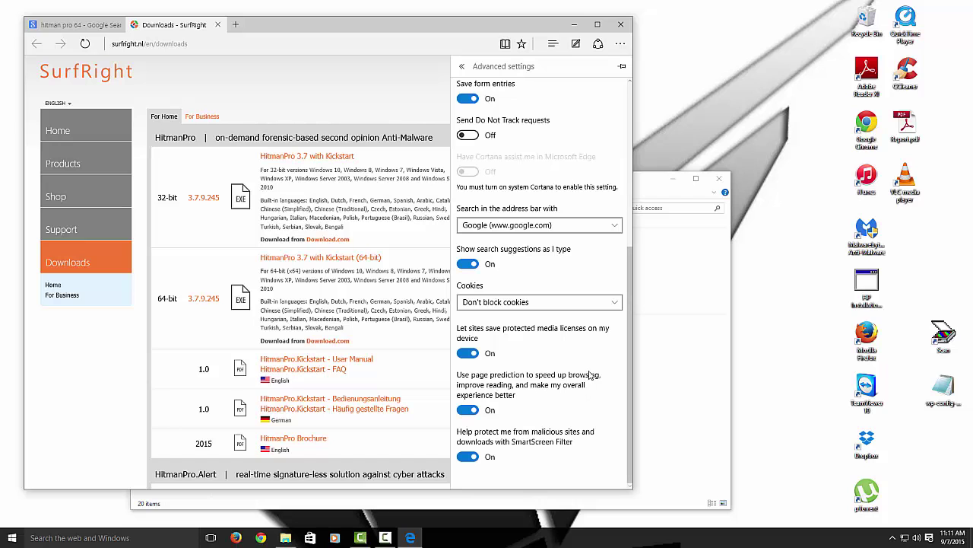
click(621, 24)
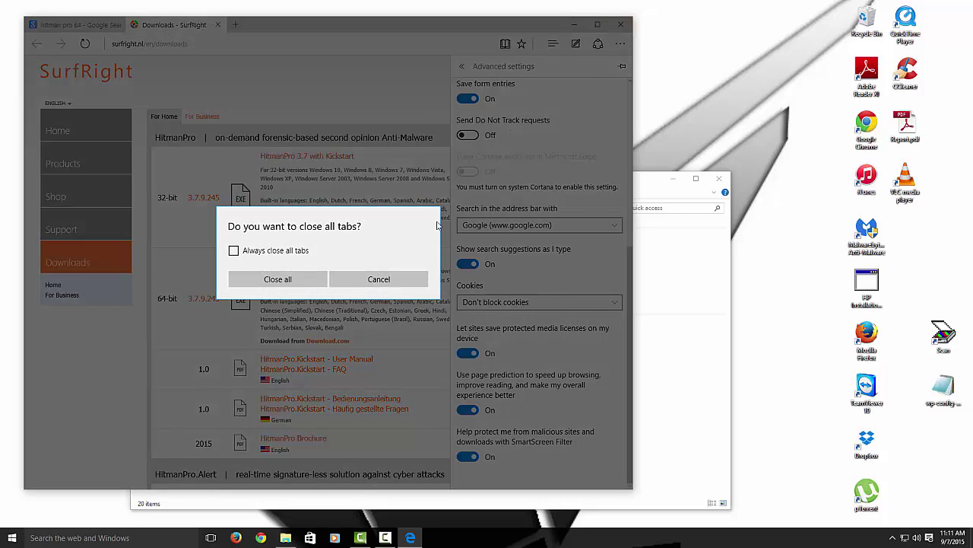
click(293, 278)
click(719, 178)
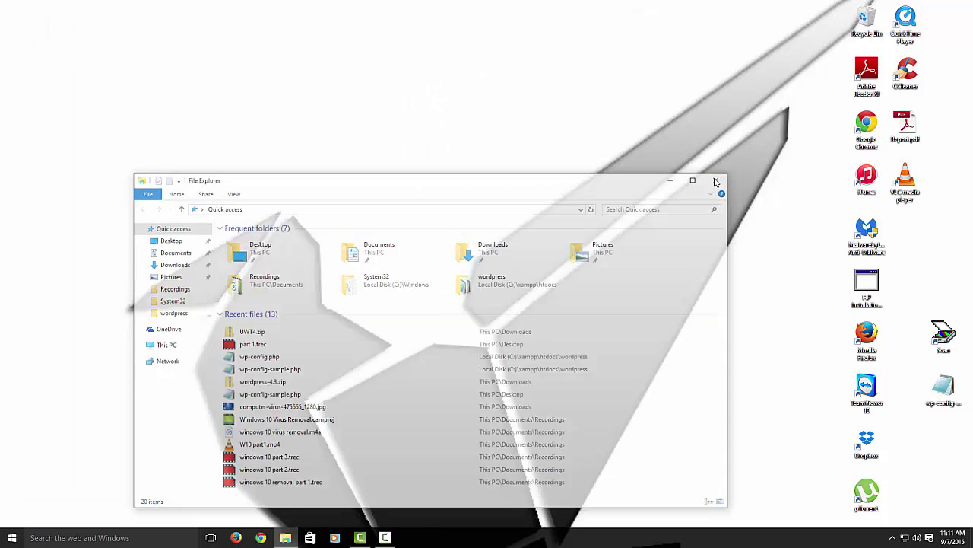